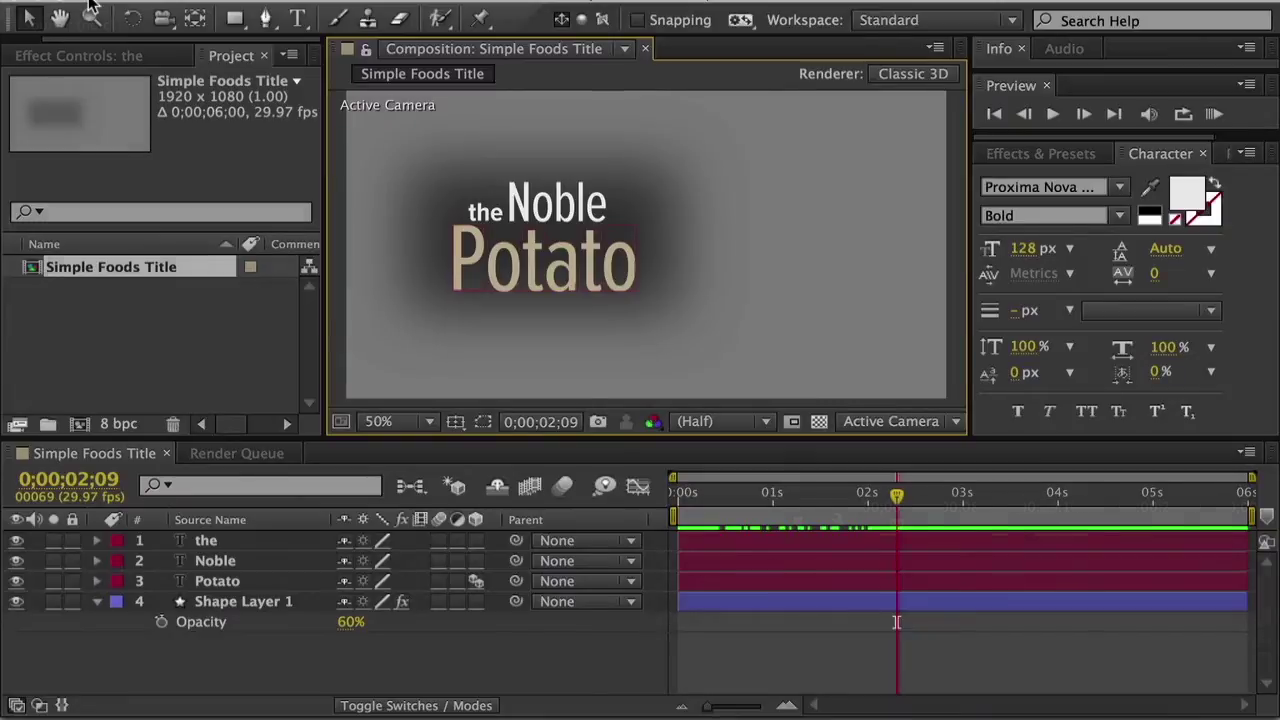
Switch to After Effects and scrub through the Simple Foods Title animation to examine how its text animates on.
{"action": "key", "text": "super+Tab"}
{"action": "left_click", "coordinate": [755, 495]}
{"action": "left_click_drag", "start_coordinate": [755, 497], "coordinate": [820, 511]}
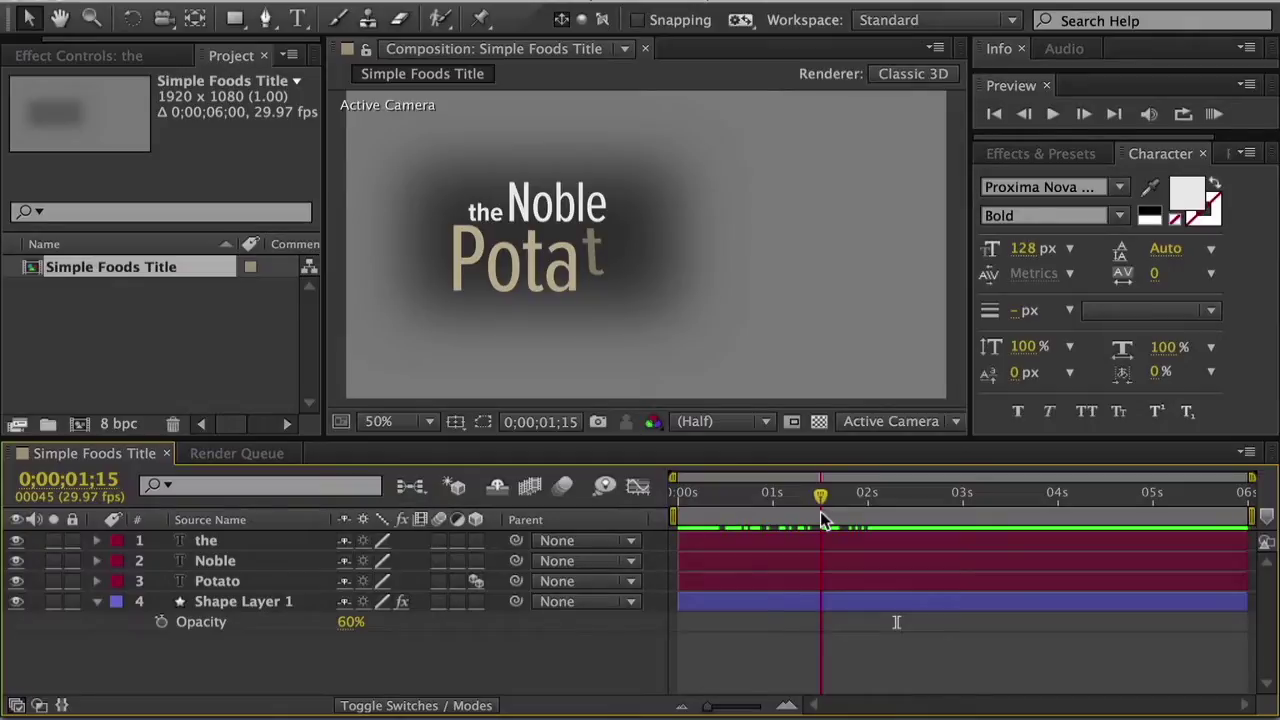
{"action": "mouse_move", "coordinate": [820, 511]}
{"action": "left_mouse_down"}
{"action": "mouse_move", "coordinate": [863, 516]}
{"action": "mouse_move", "coordinate": [756, 521]}
{"action": "mouse_move", "coordinate": [823, 519]}
{"action": "left_mouse_up"}
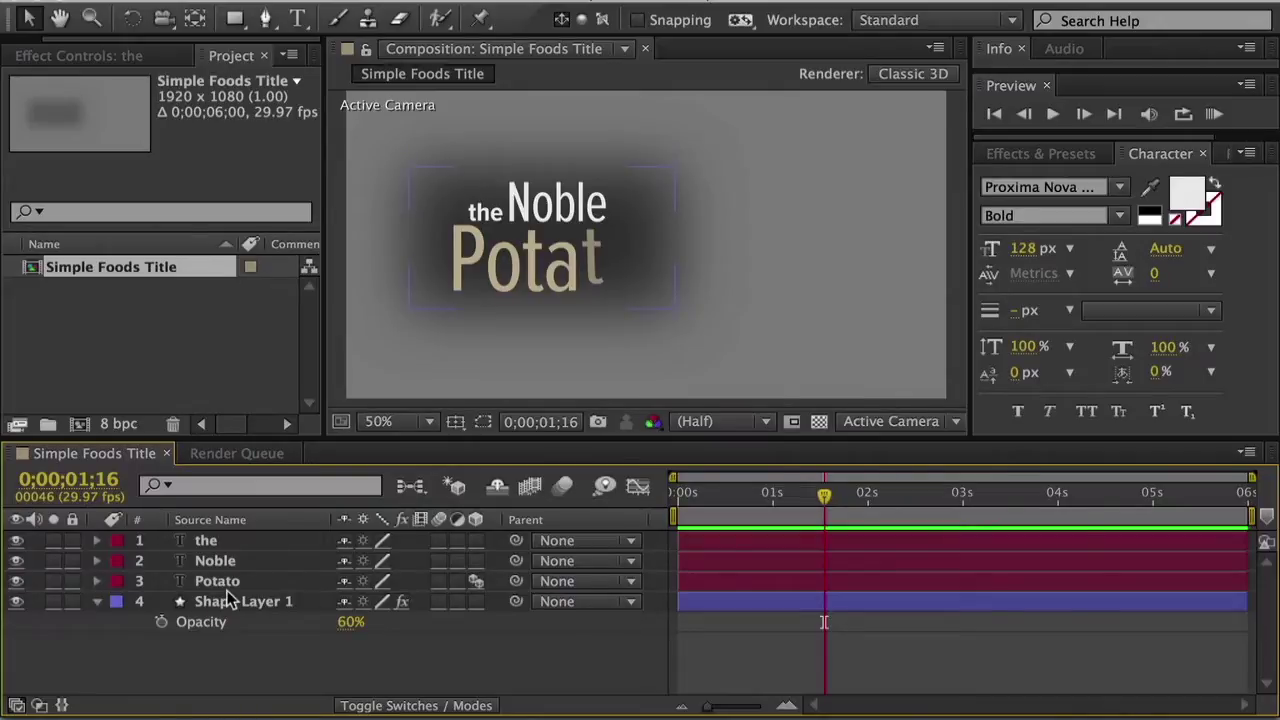
Make sure the Template option for text layers editable in Premiere Pro is enabled in the composition's advanced settings.
{"action": "key", "text": "super+k"}
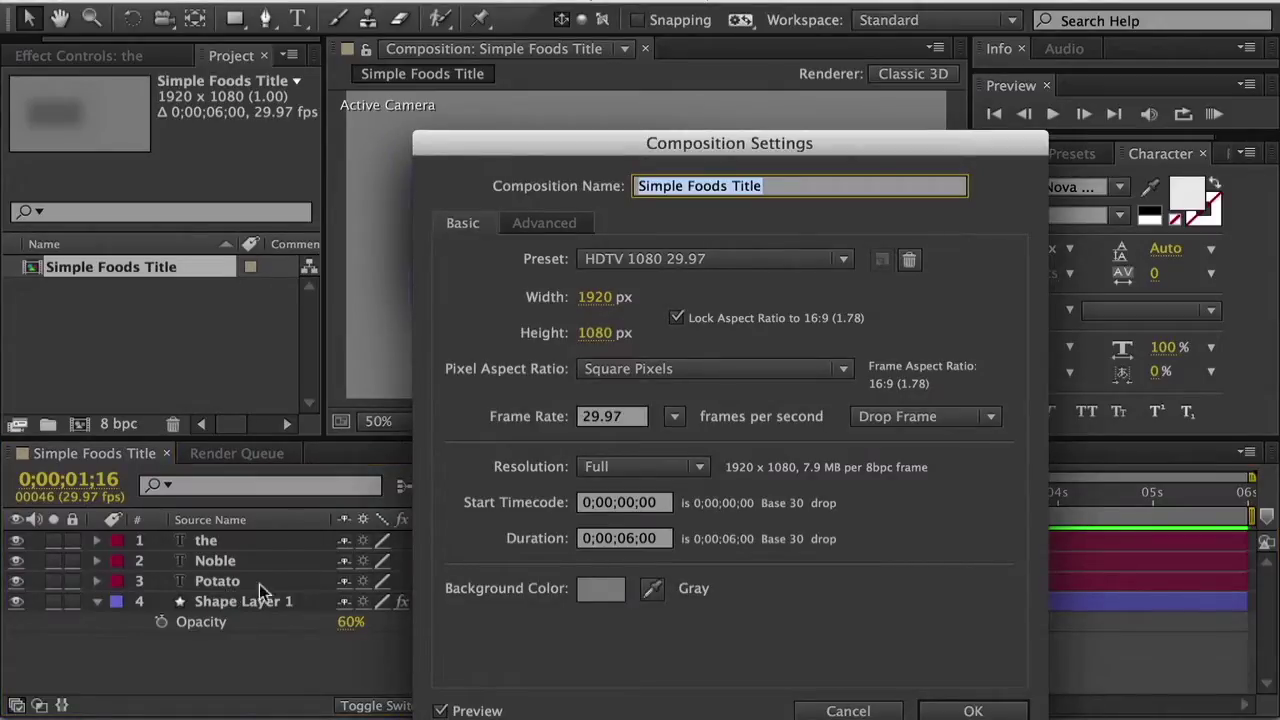
{"action": "left_click", "coordinate": [544, 224]}
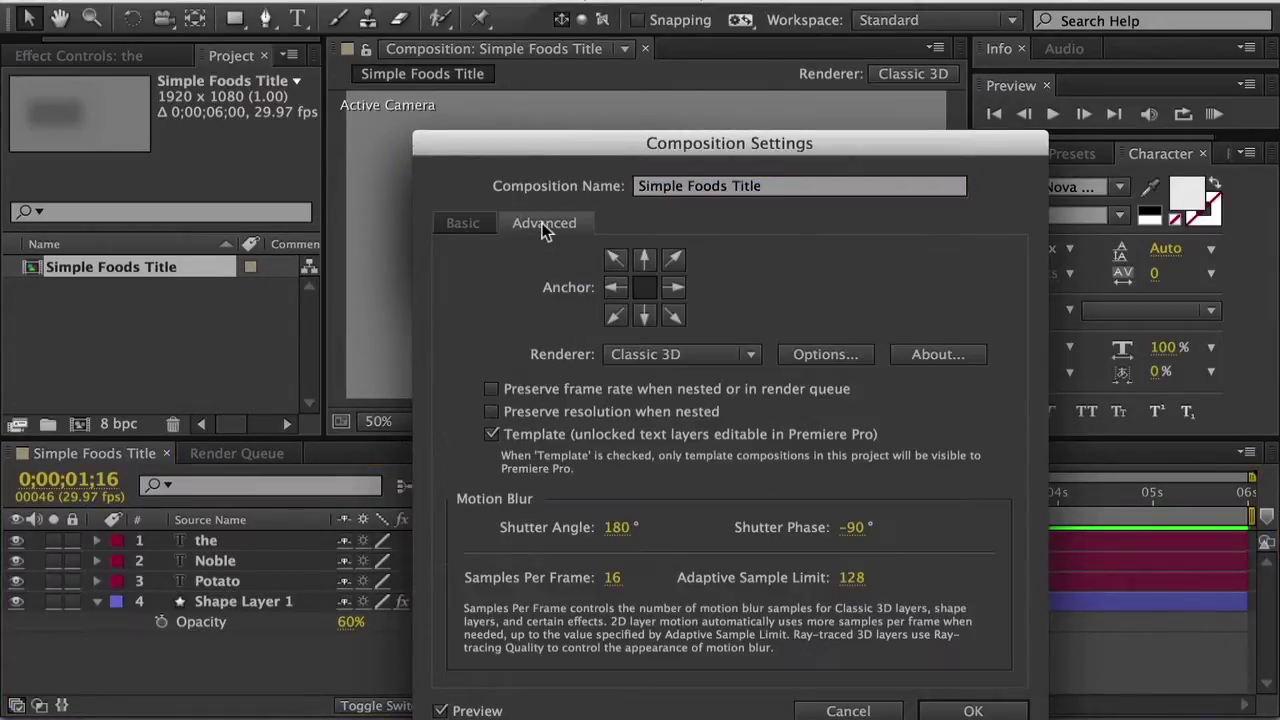
{"action": "left_click_drag", "start_coordinate": [571, 149], "coordinate": [547, 51]}
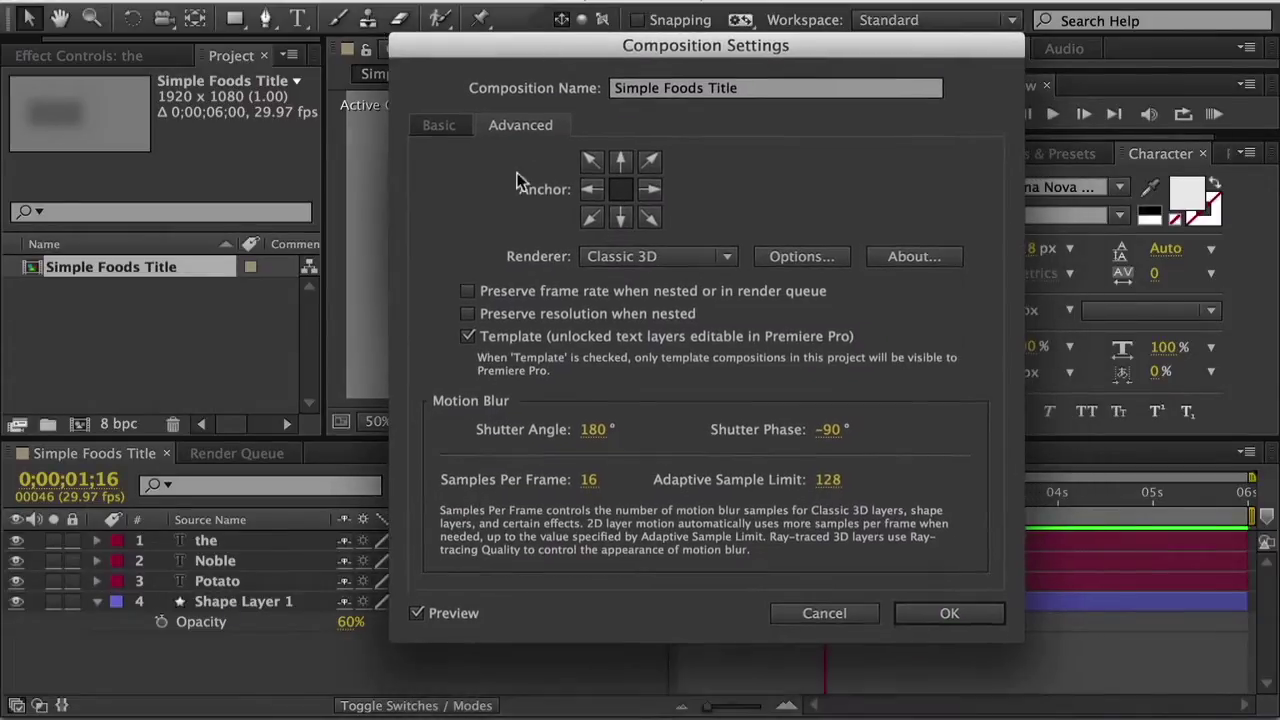
{"action": "left_click", "coordinate": [468, 337]}
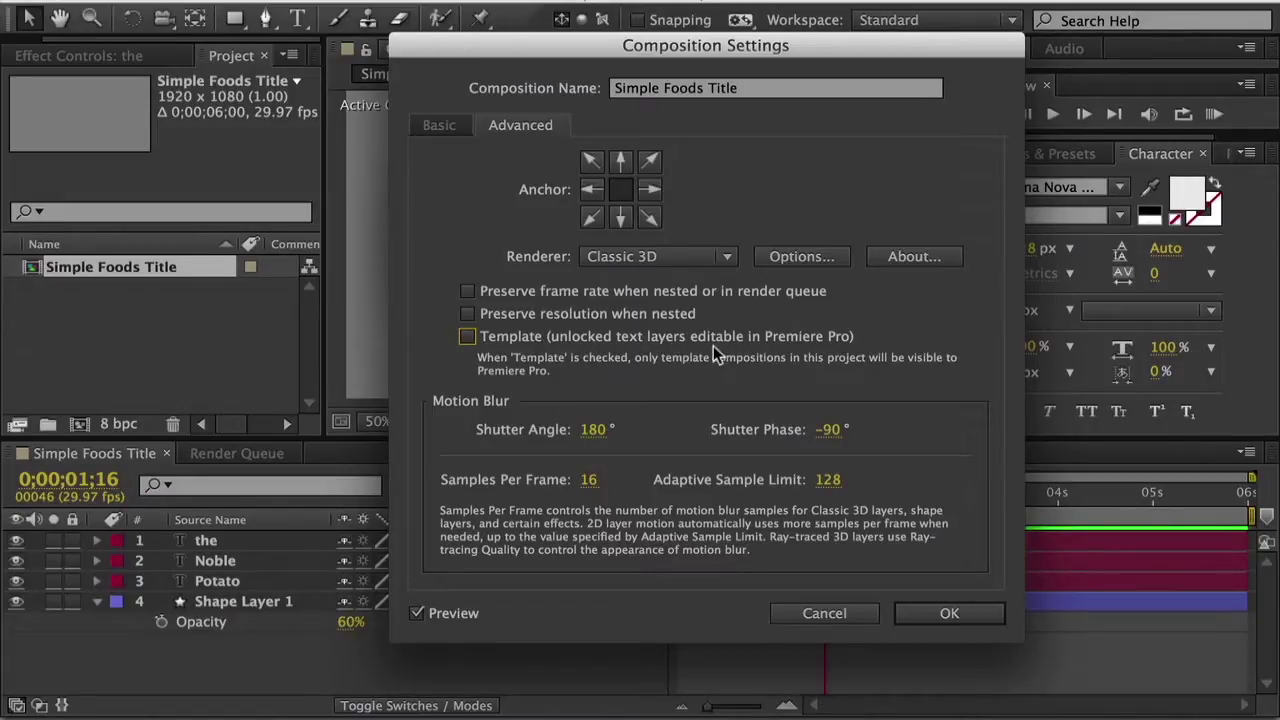
{"action": "left_click", "coordinate": [467, 338]}
{"action": "left_click", "coordinate": [965, 618]}
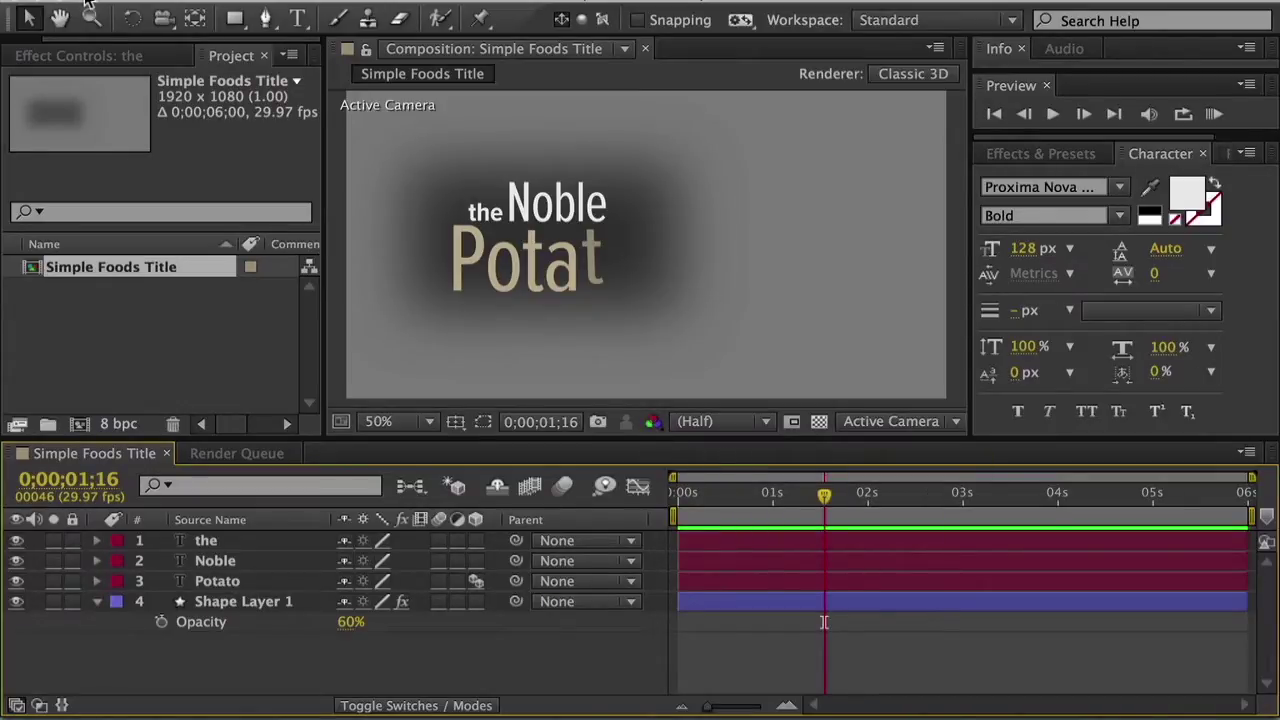
Bring the Simple Foods Title composition from After Effects into the Live Text Demo project in Premiere Pro.
{"action": "left_click_drag", "start_coordinate": [88, 4], "coordinate": [610, 14]}
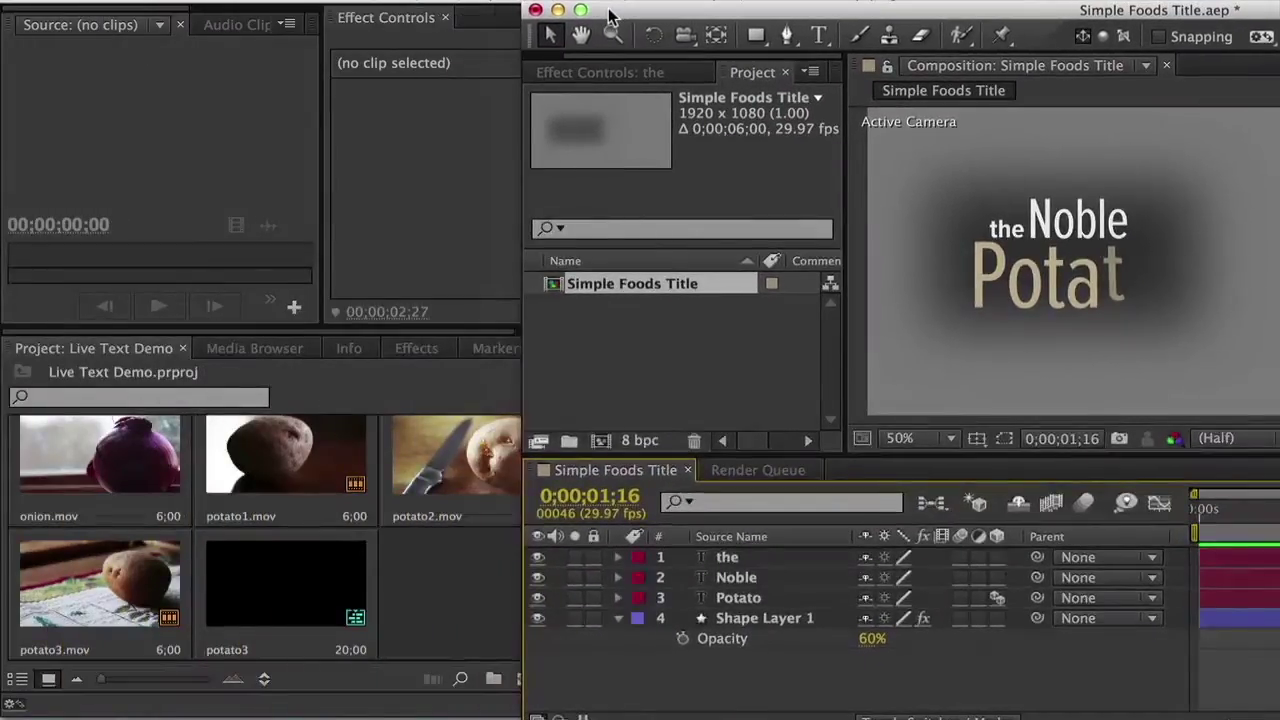
{"action": "left_click", "coordinate": [548, 294]}
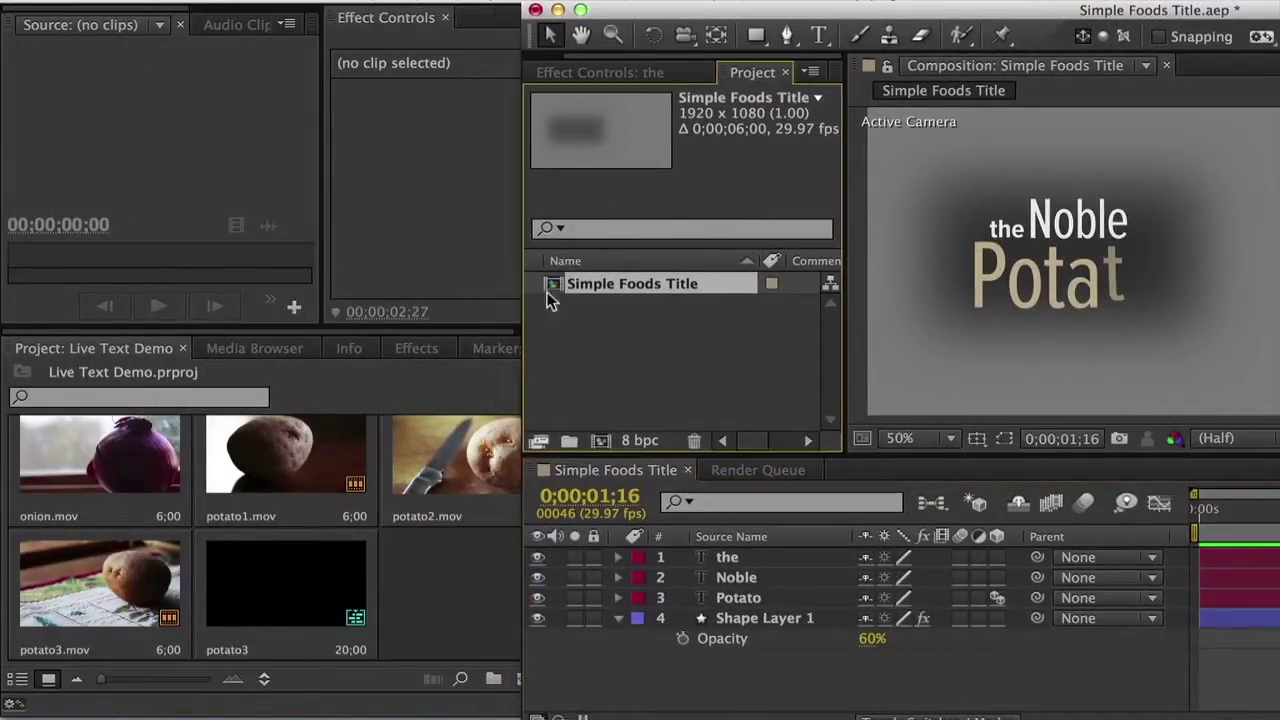
{"action": "left_click_drag", "start_coordinate": [548, 298], "coordinate": [453, 562]}
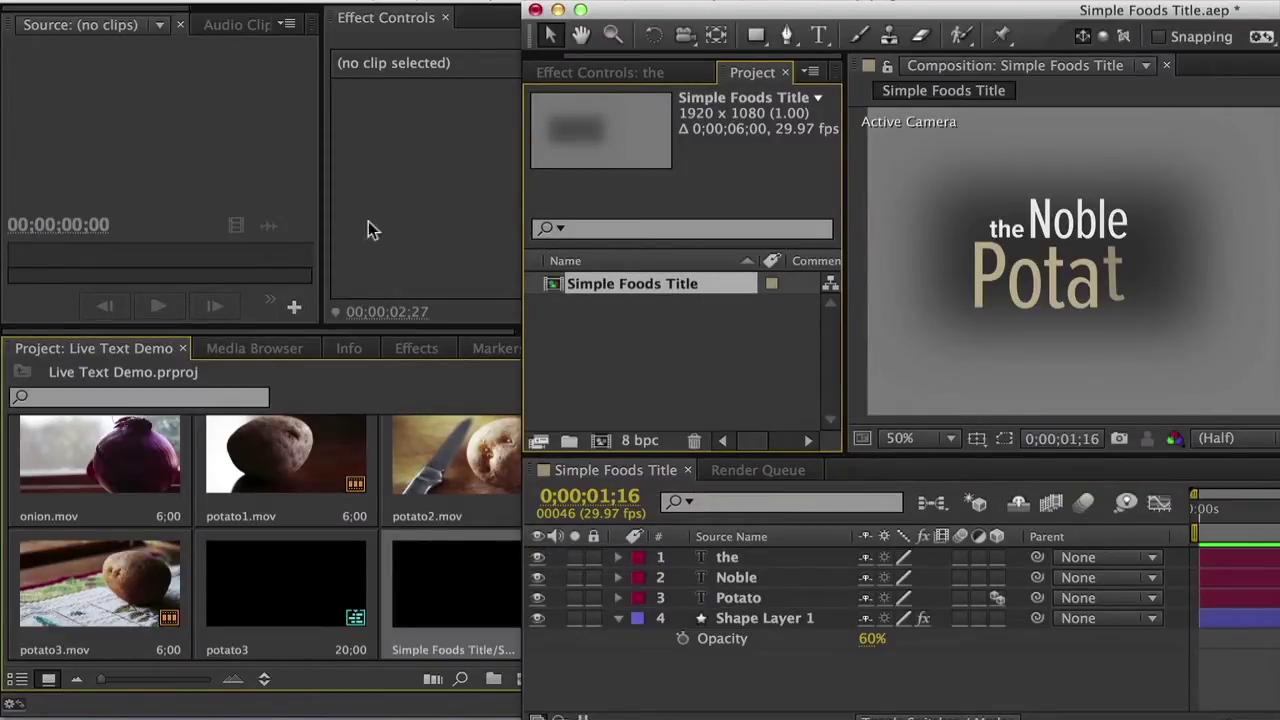
{"action": "left_click", "coordinate": [361, 3]}
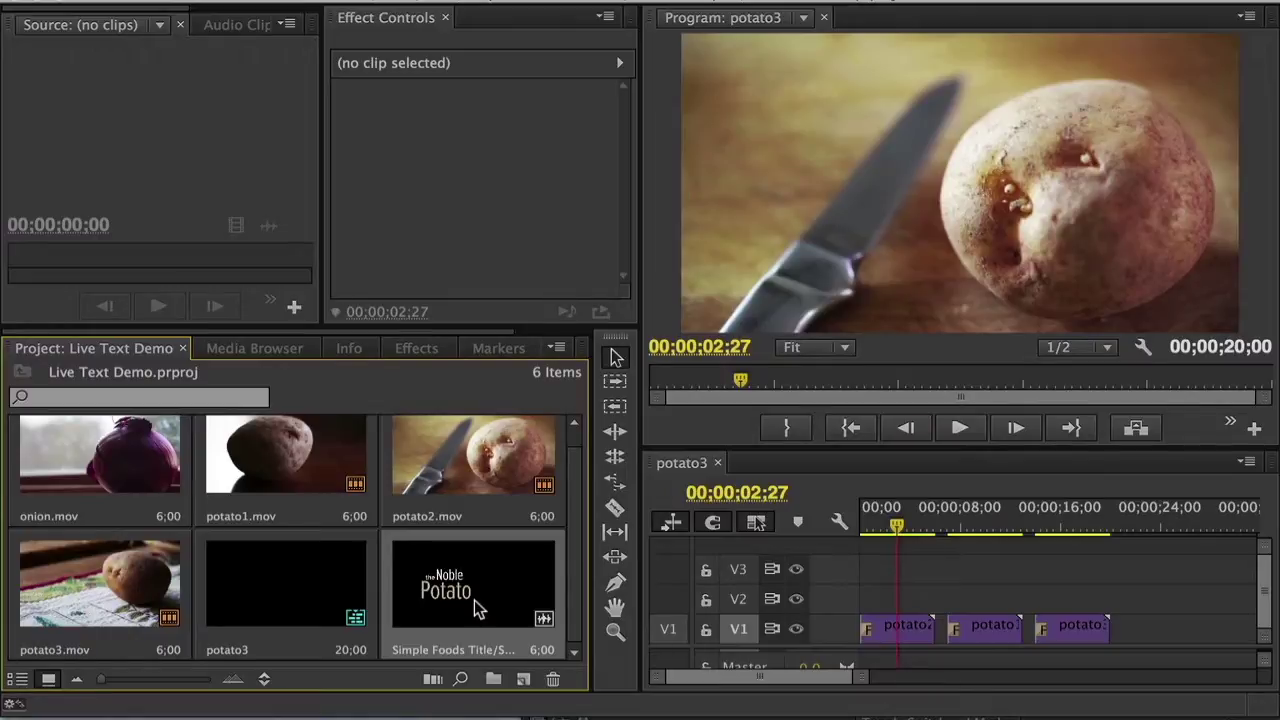
Place the Simple Foods Title on track V2 above each of the three potato clips in the sequence.
{"action": "left_click_drag", "start_coordinate": [480, 604], "coordinate": [860, 598]}
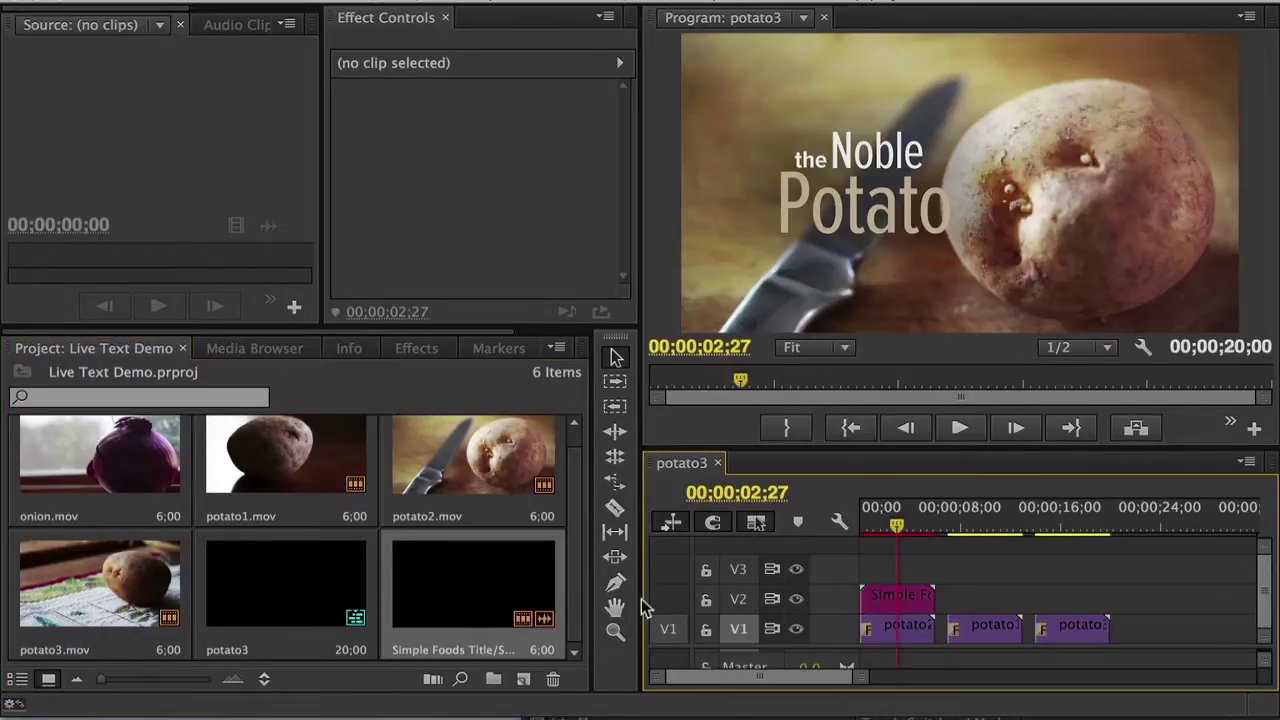
{"action": "left_click_drag", "start_coordinate": [470, 597], "coordinate": [955, 600]}
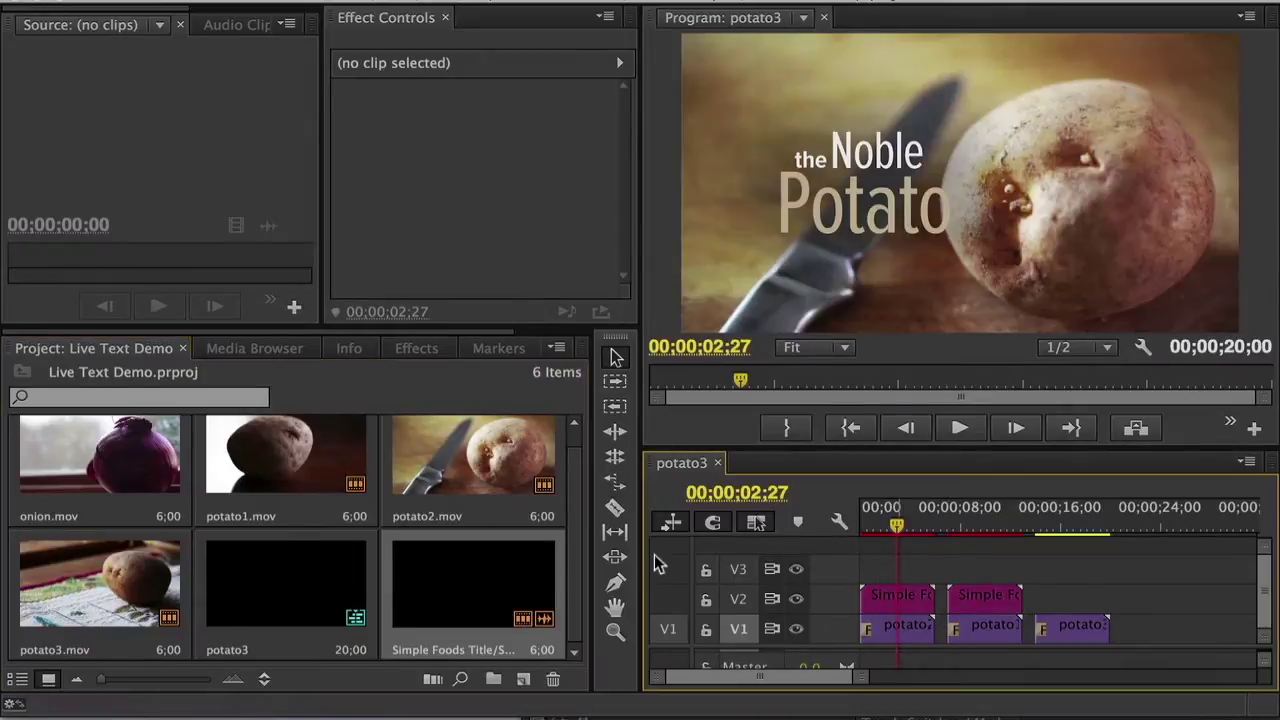
{"action": "left_click_drag", "start_coordinate": [510, 580], "coordinate": [1042, 598]}
Shift the title over the second potato clip by setting its horizontal Position to 1143.
{"action": "left_click_drag", "start_coordinate": [896, 527], "coordinate": [975, 531]}
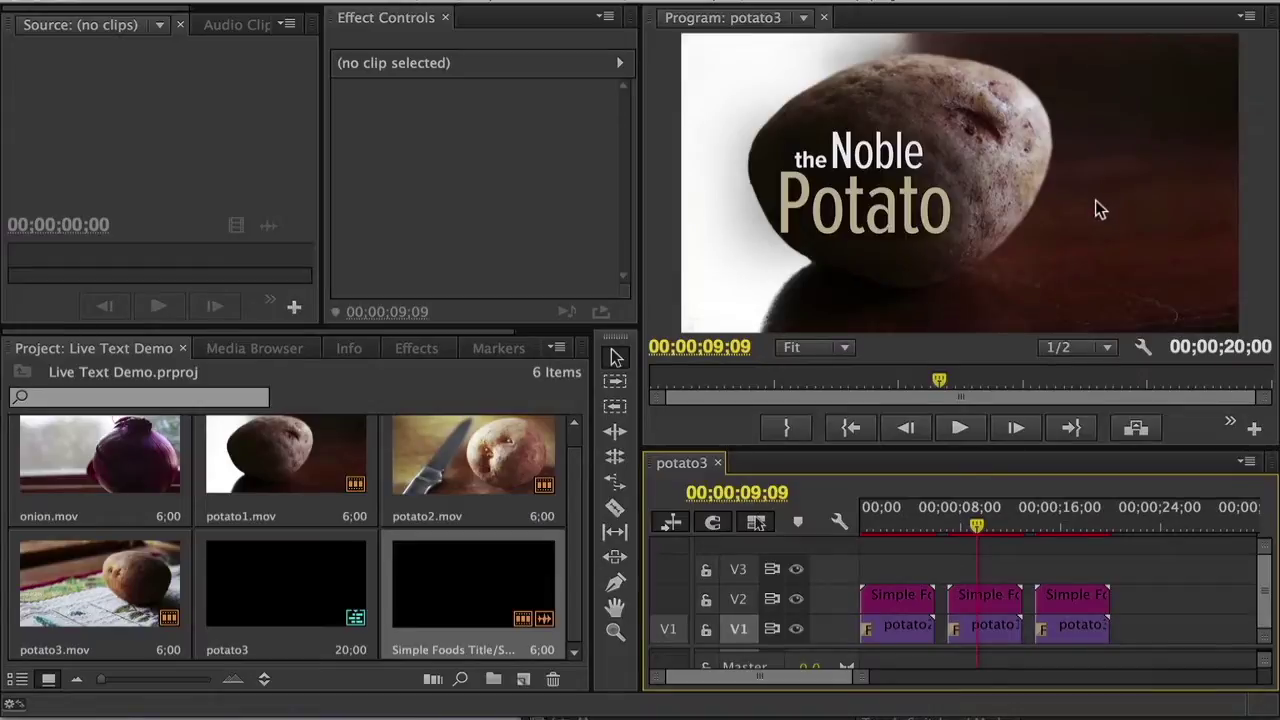
{"action": "double_click", "coordinate": [995, 603]}
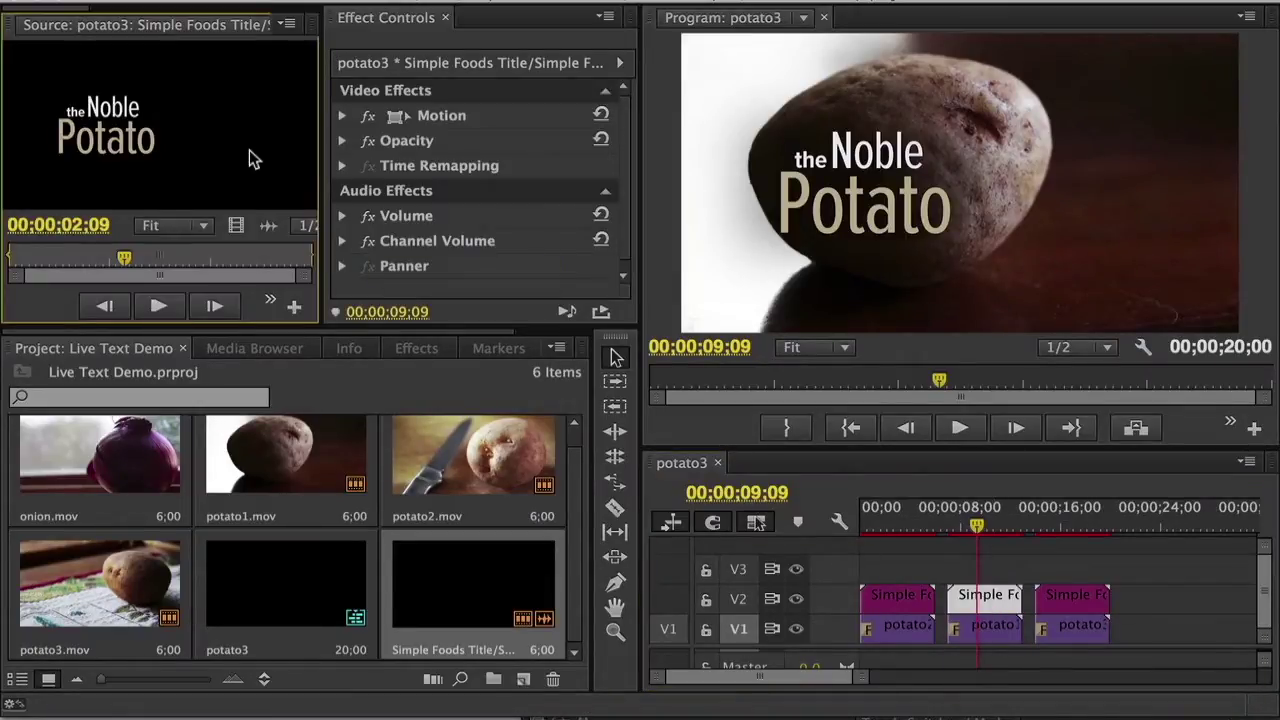
{"action": "left_click", "coordinate": [343, 115]}
{"action": "left_click_drag", "start_coordinate": [489, 141], "coordinate": [992, 141]}
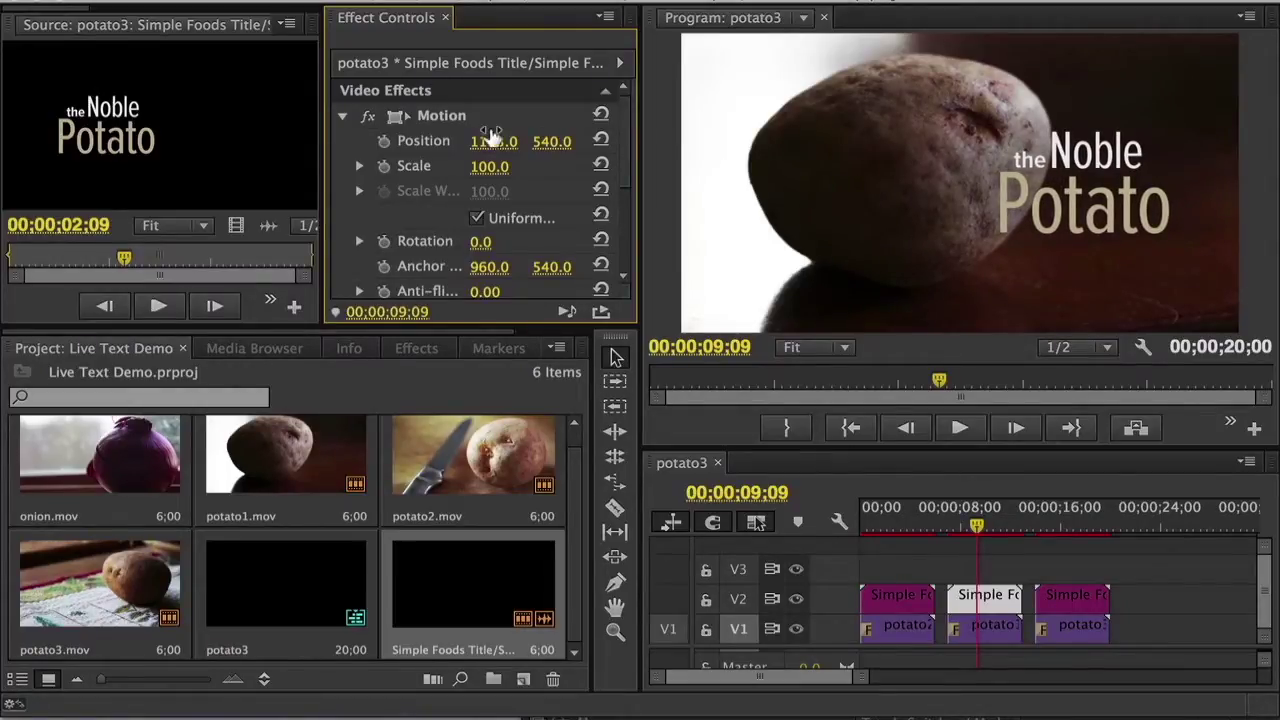
Return to the first potato clip, then switch to After Effects and set the Potato text layer's fill colour to white.
{"action": "left_click_drag", "start_coordinate": [948, 530], "coordinate": [916, 530]}
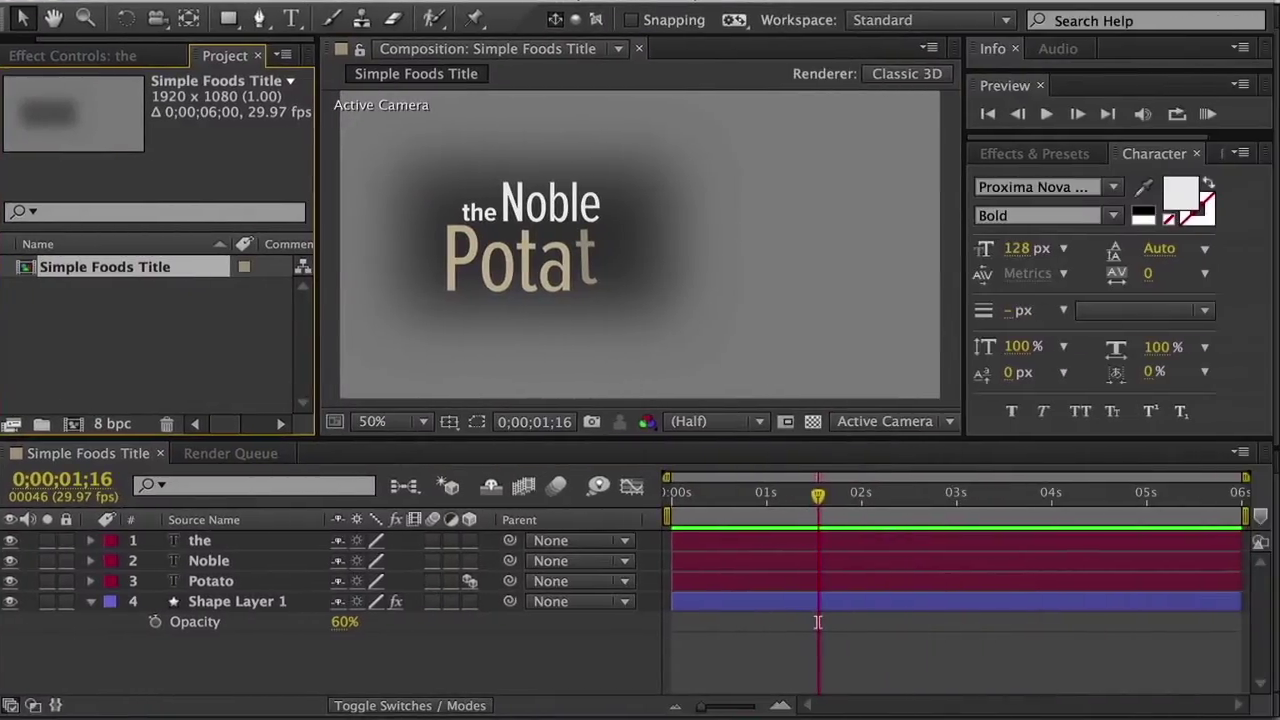
{"action": "left_click", "coordinate": [205, 582]}
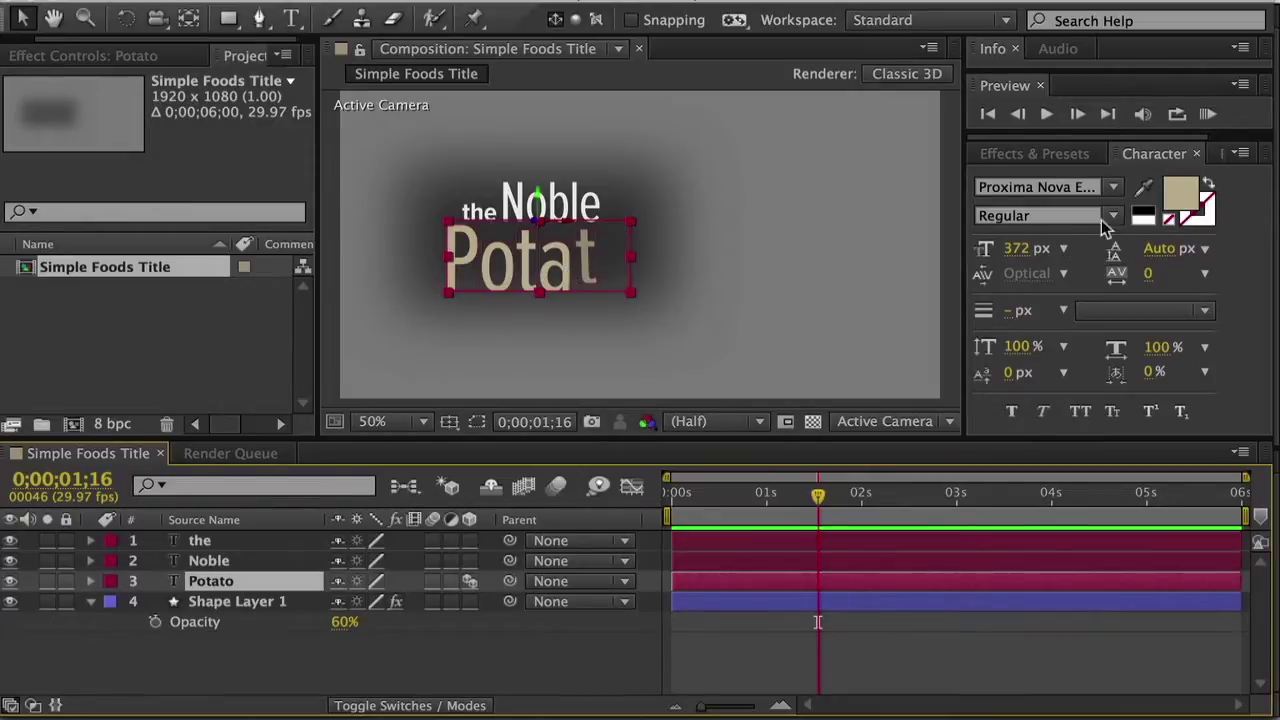
{"action": "left_click", "coordinate": [1144, 187]}
{"action": "left_click", "coordinate": [1143, 214]}
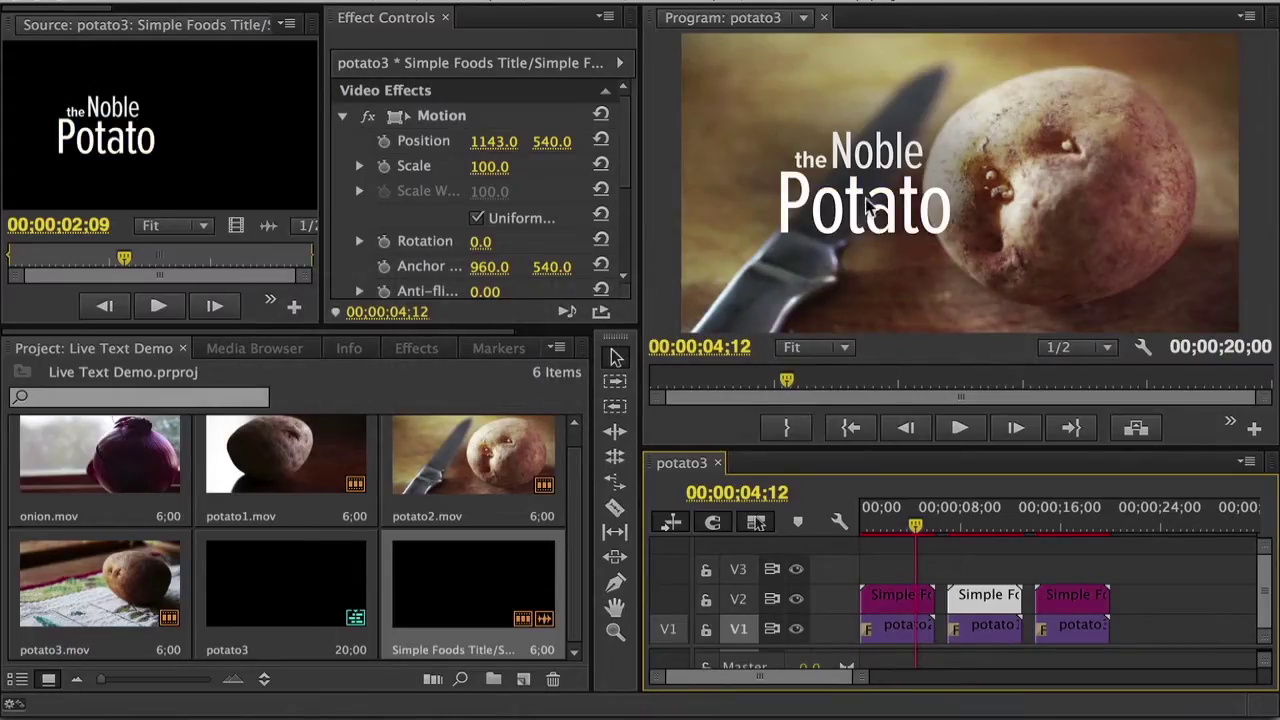
Check the recoloured title over the potato clips in the Premiere Pro sequence.
{"action": "left_click", "coordinate": [980, 522]}
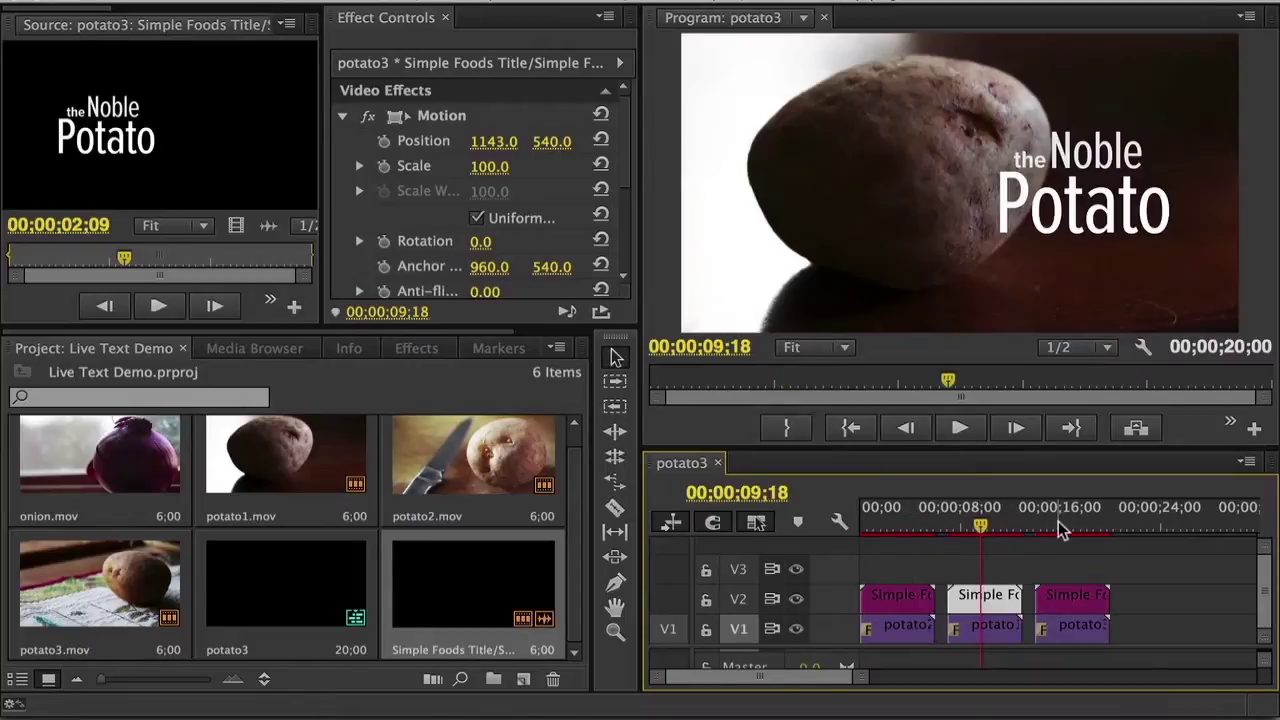
{"action": "left_click", "coordinate": [1064, 519]}
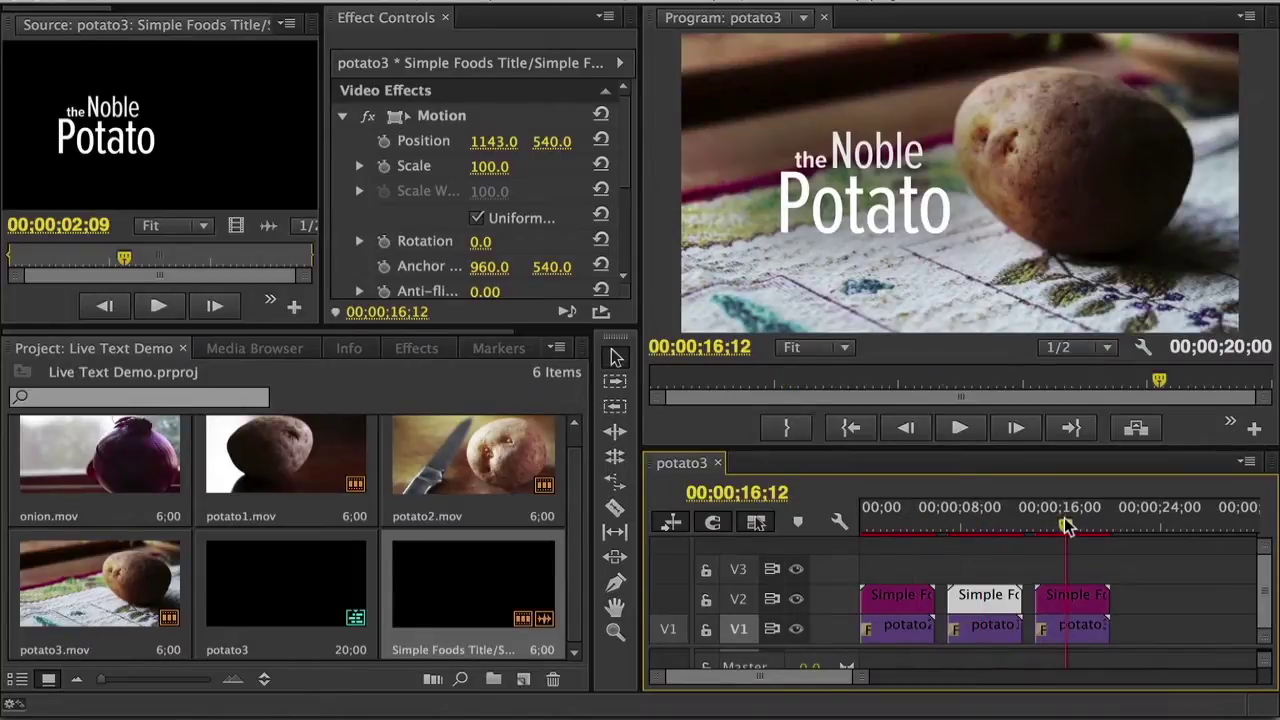
{"action": "left_click", "coordinate": [897, 522]}
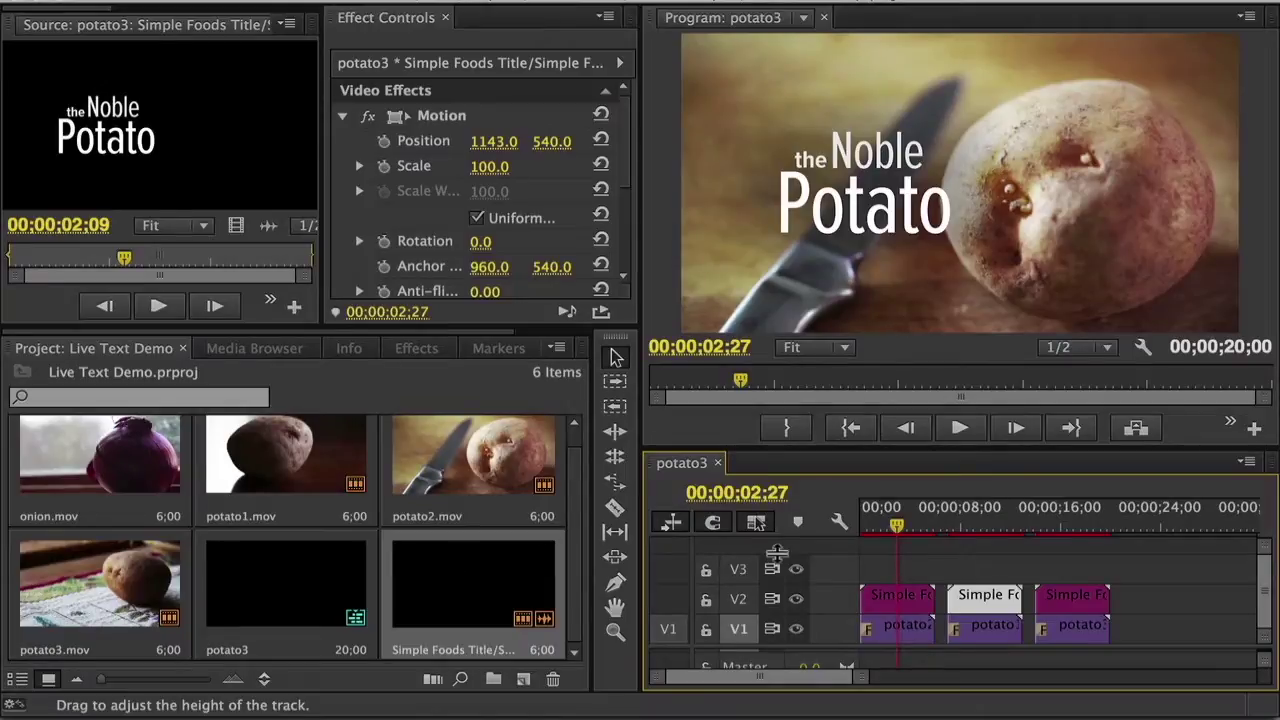
Change the source title's Noble text to Humble and check it over the second and third potato clips.
{"action": "double_click", "coordinate": [448, 578]}
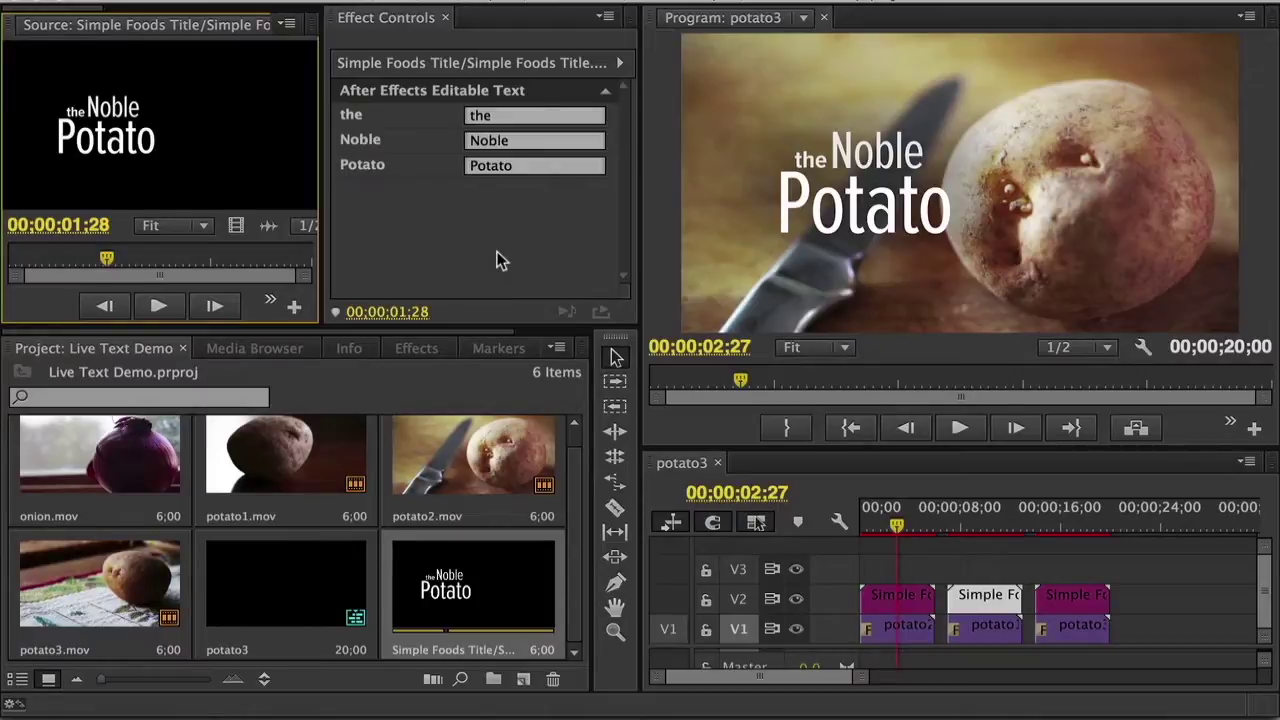
{"action": "left_click", "coordinate": [523, 142]}
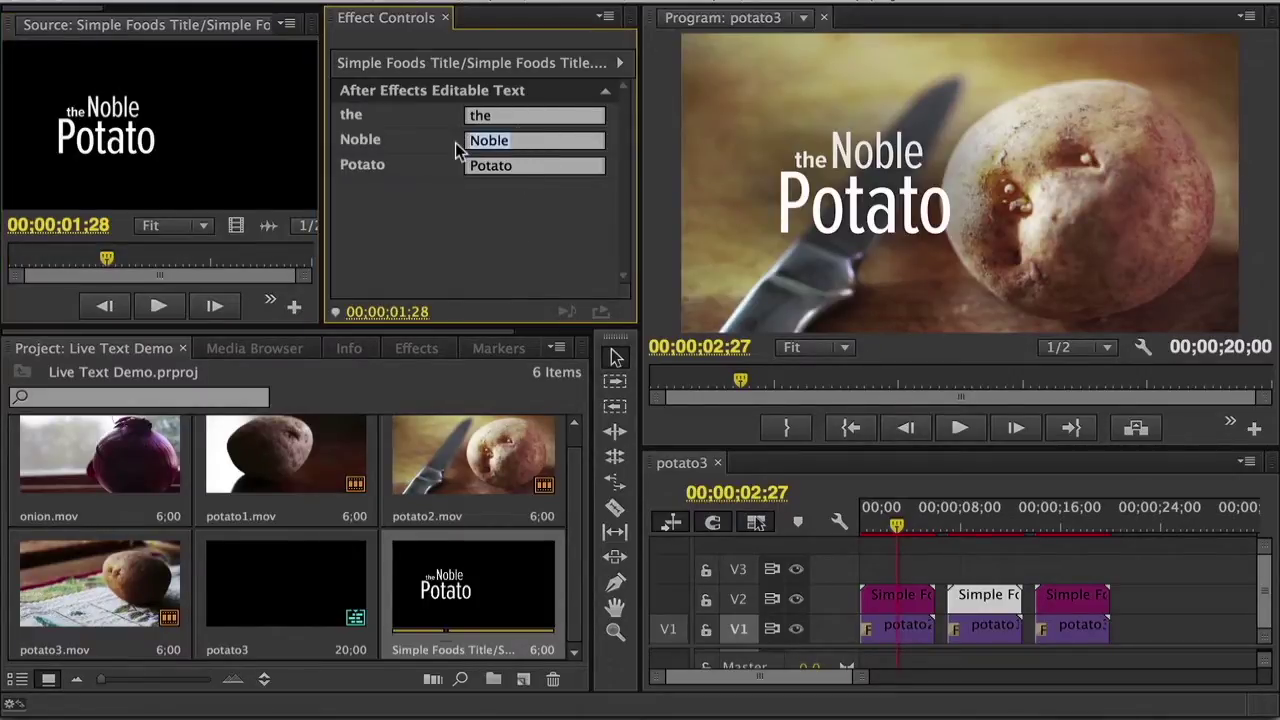
{"action": "type", "text": "Humble"}
{"action": "key", "text": "Return"}
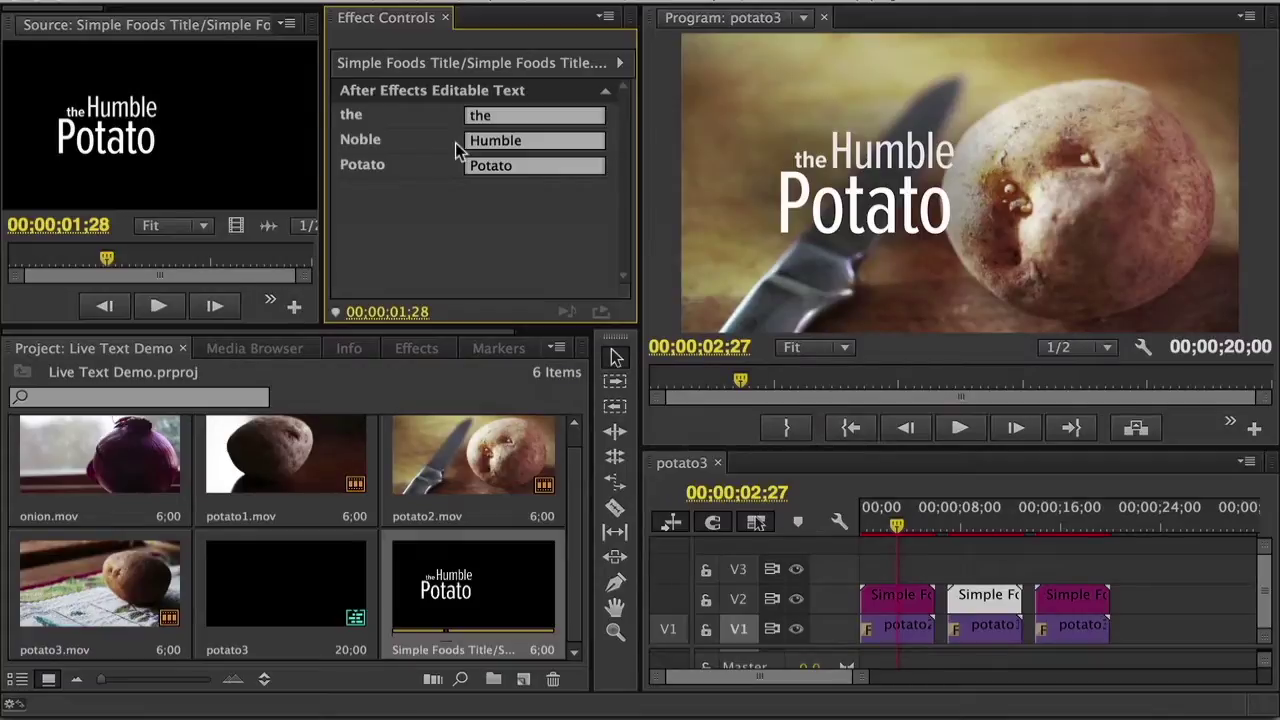
{"action": "left_click", "coordinate": [973, 520]}
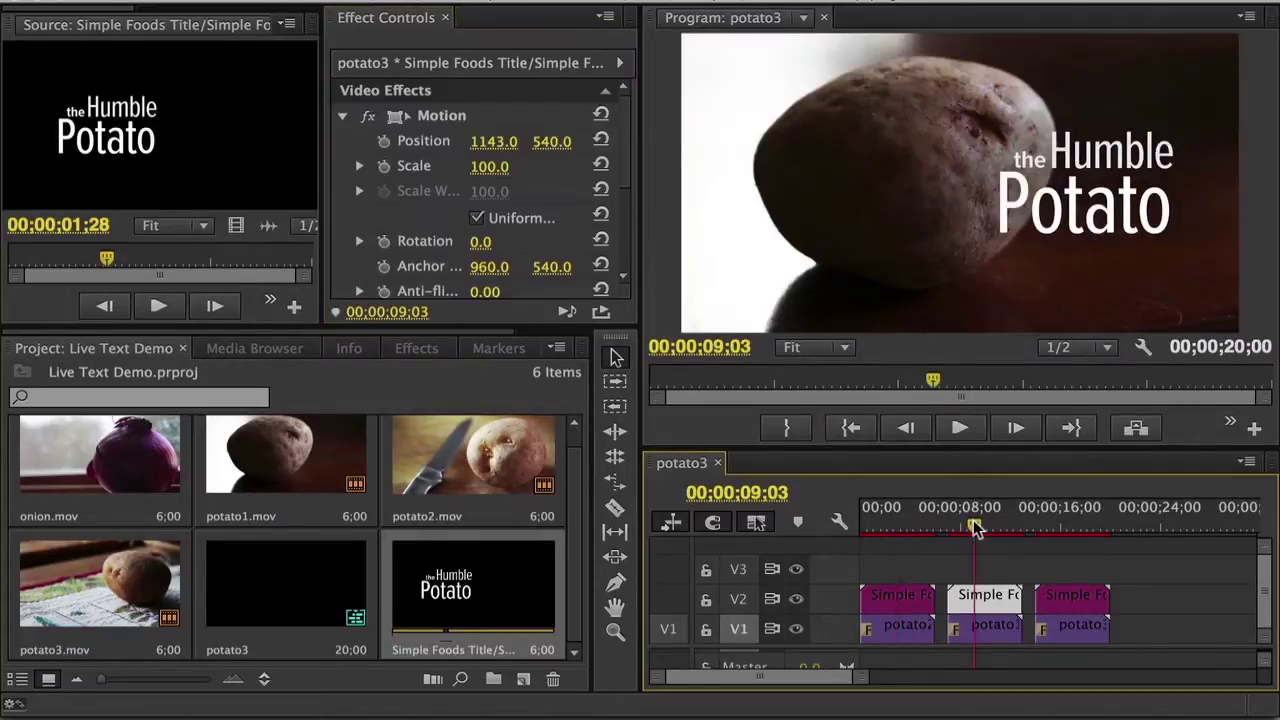
{"action": "left_click", "coordinate": [1060, 525]}
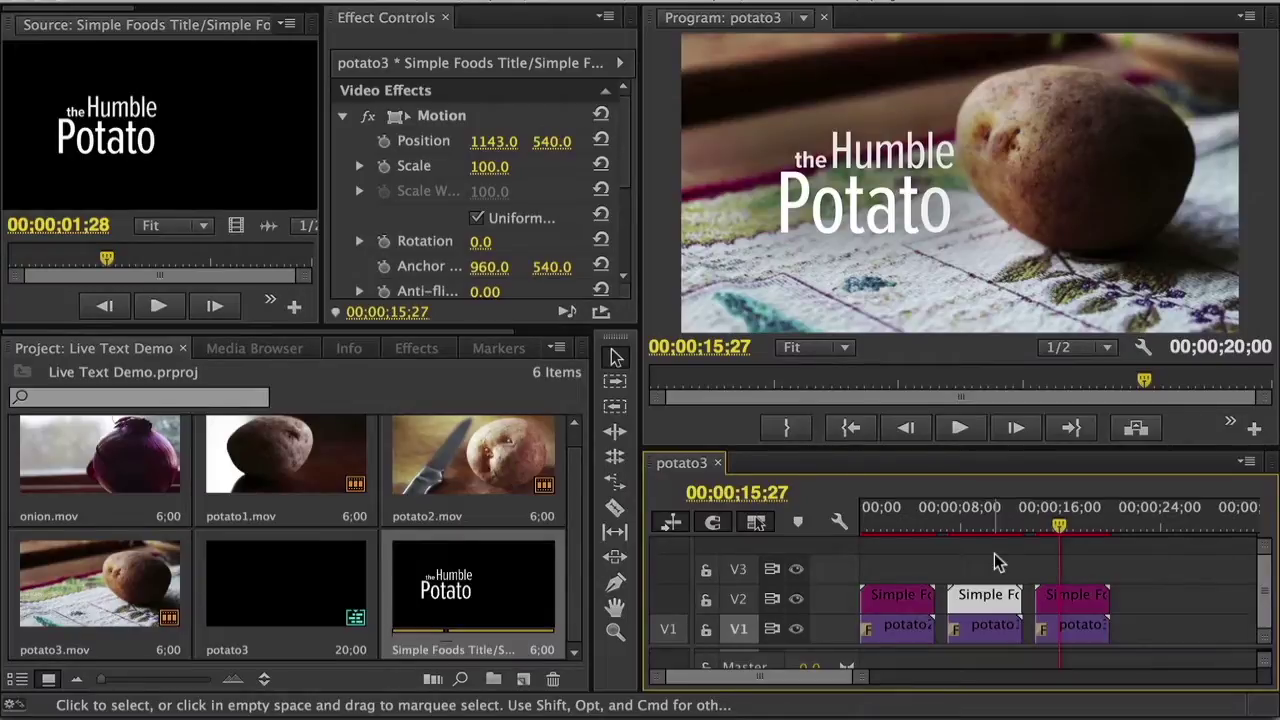
Add onion.mov to track V1 after the third potato clip and move the playhead onto it.
{"action": "left_click_drag", "start_coordinate": [148, 465], "coordinate": [1124, 604]}
{"action": "left_click_drag", "start_coordinate": [1144, 603], "coordinate": [1150, 627]}
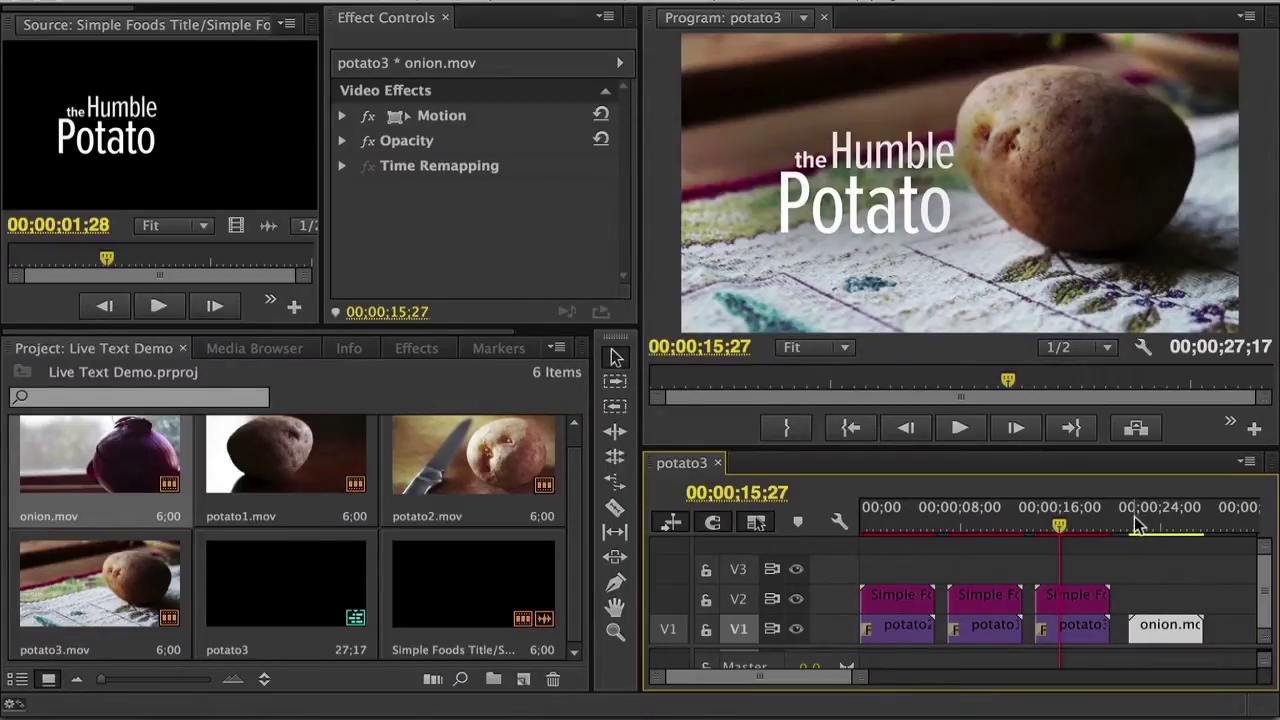
{"action": "left_click_drag", "start_coordinate": [1138, 527], "coordinate": [1158, 527]}
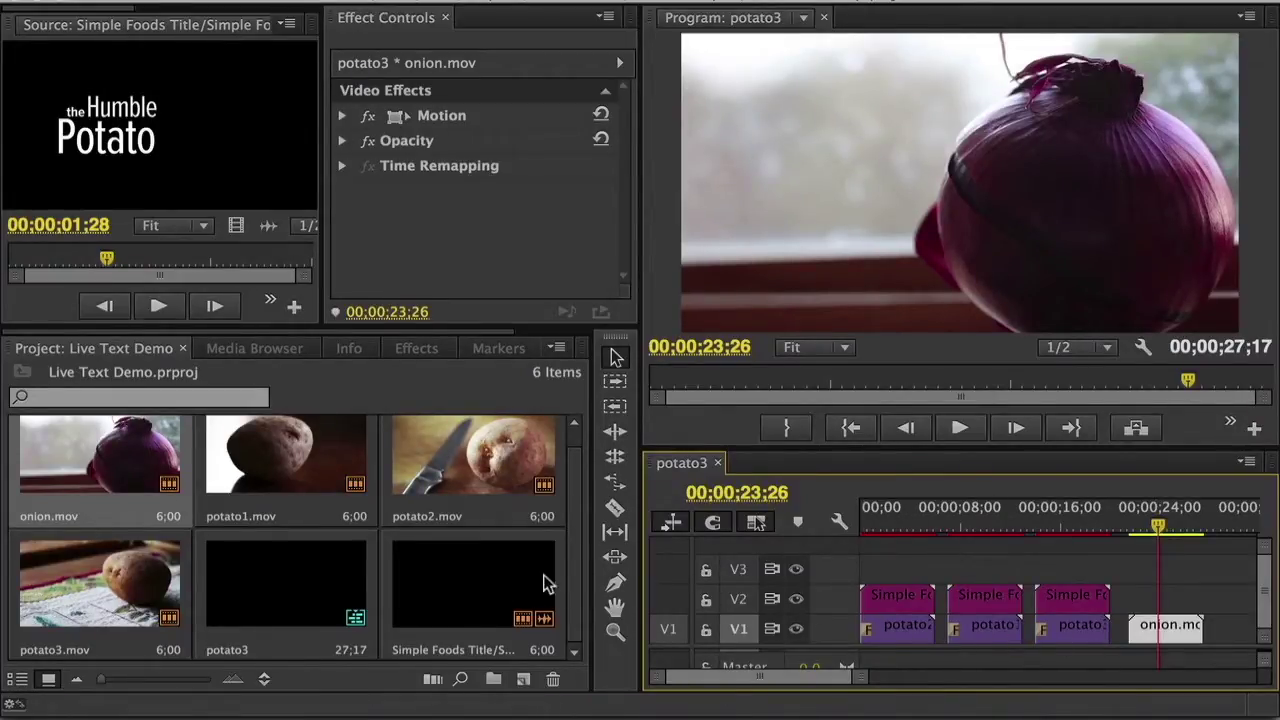
Duplicate the Simple Foods Title in the project and place the copy on track V2 above the onion clip.
{"action": "right_click", "coordinate": [478, 578]}
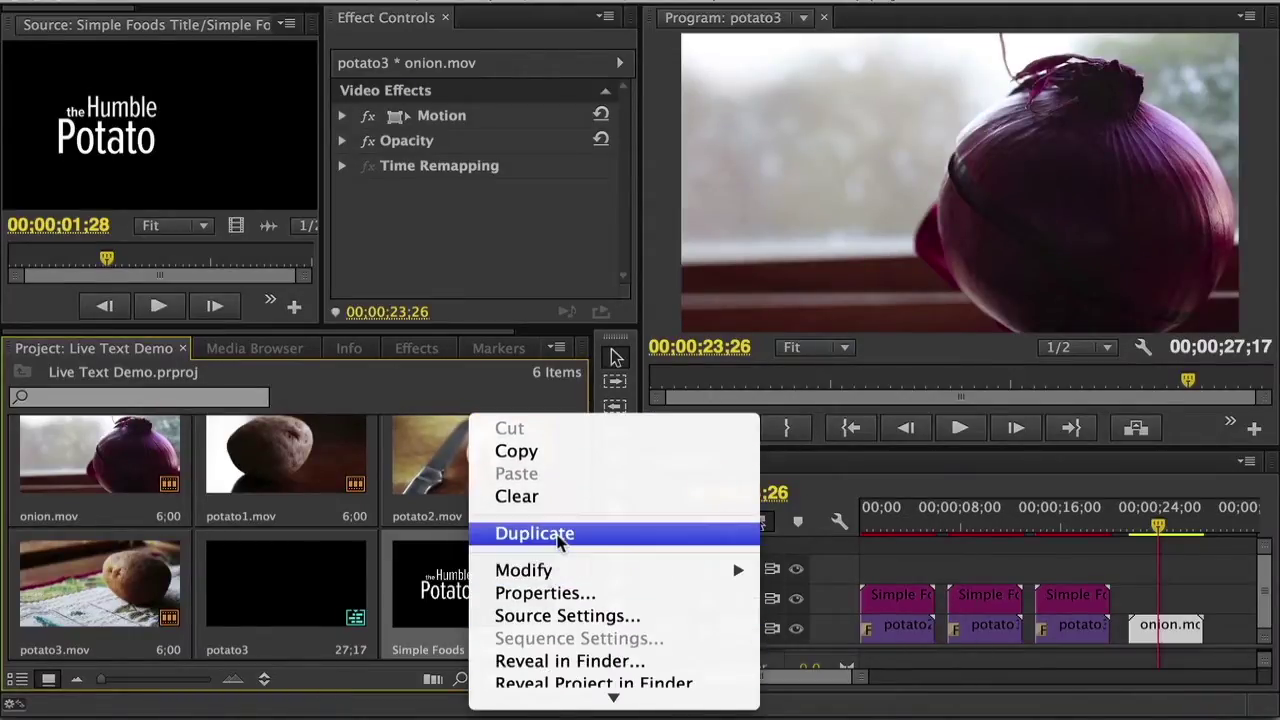
{"action": "left_click", "coordinate": [559, 535]}
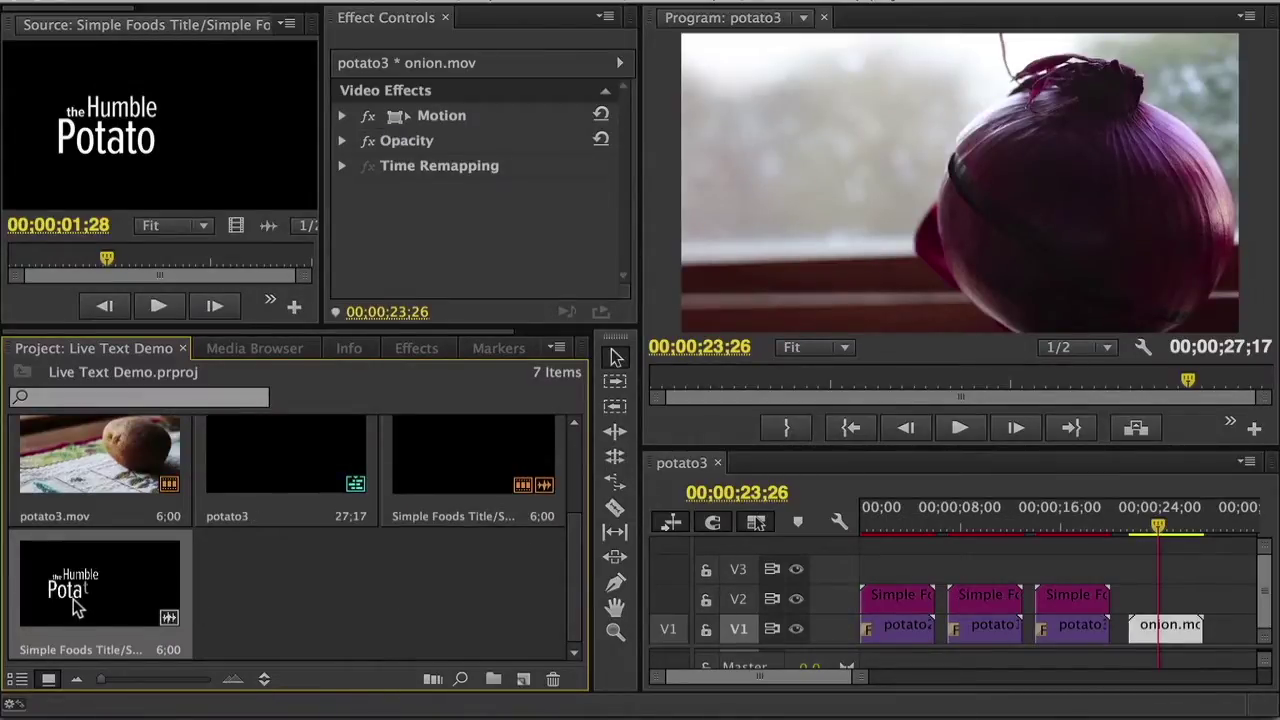
{"action": "mouse_move", "coordinate": [77, 598]}
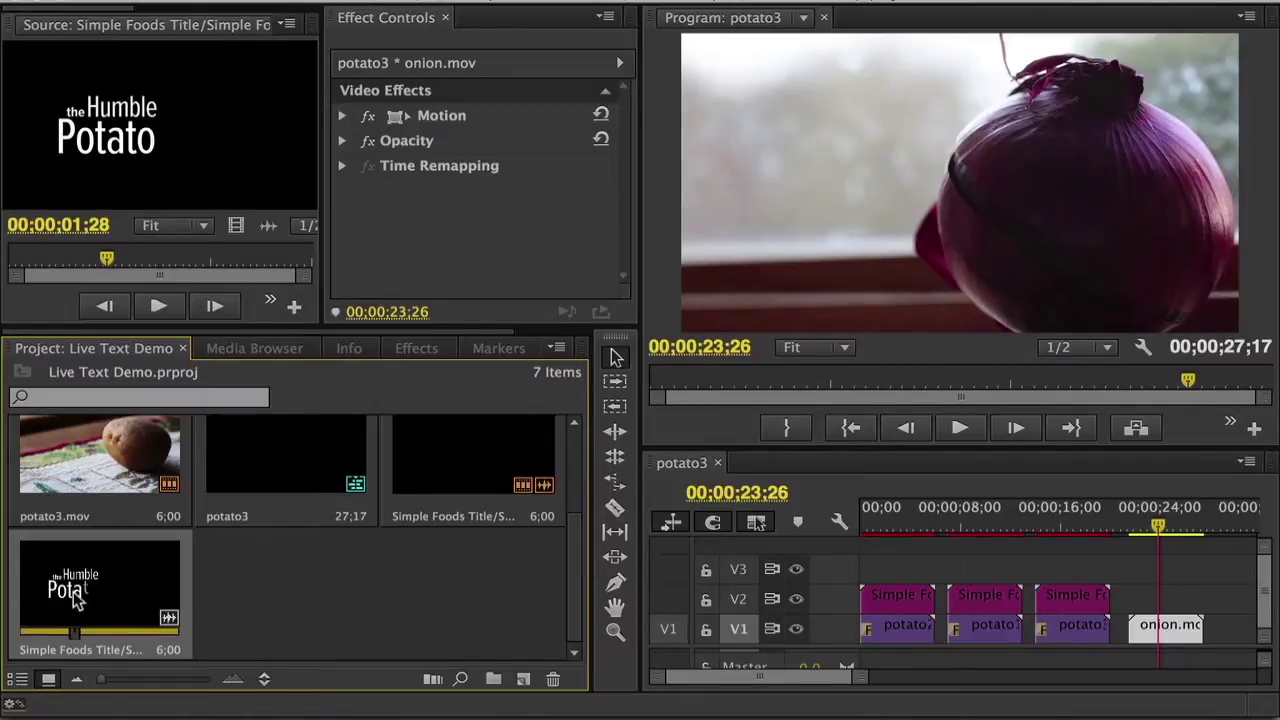
{"action": "left_click_drag", "start_coordinate": [77, 598], "coordinate": [1124, 595]}
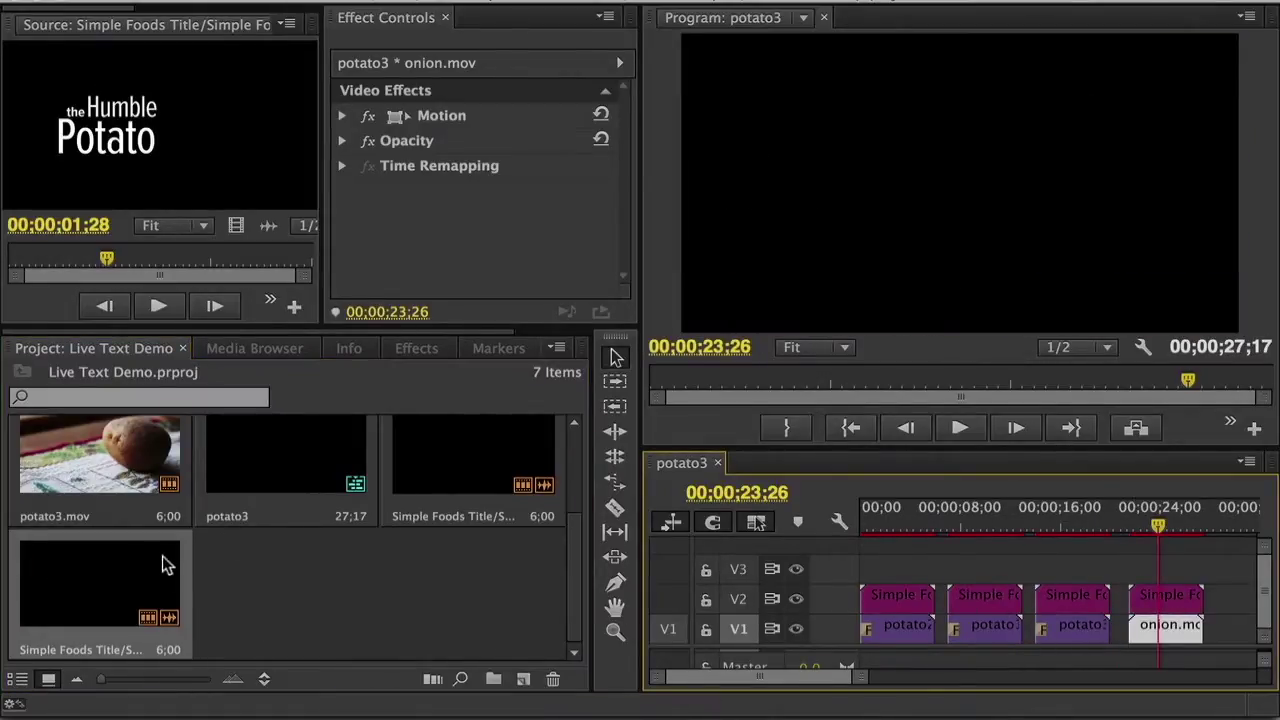
Change the duplicated title's Noble text to Noble and its Potato text to Onion.
{"action": "left_click", "coordinate": [103, 586]}
{"action": "left_click", "coordinate": [550, 146]}
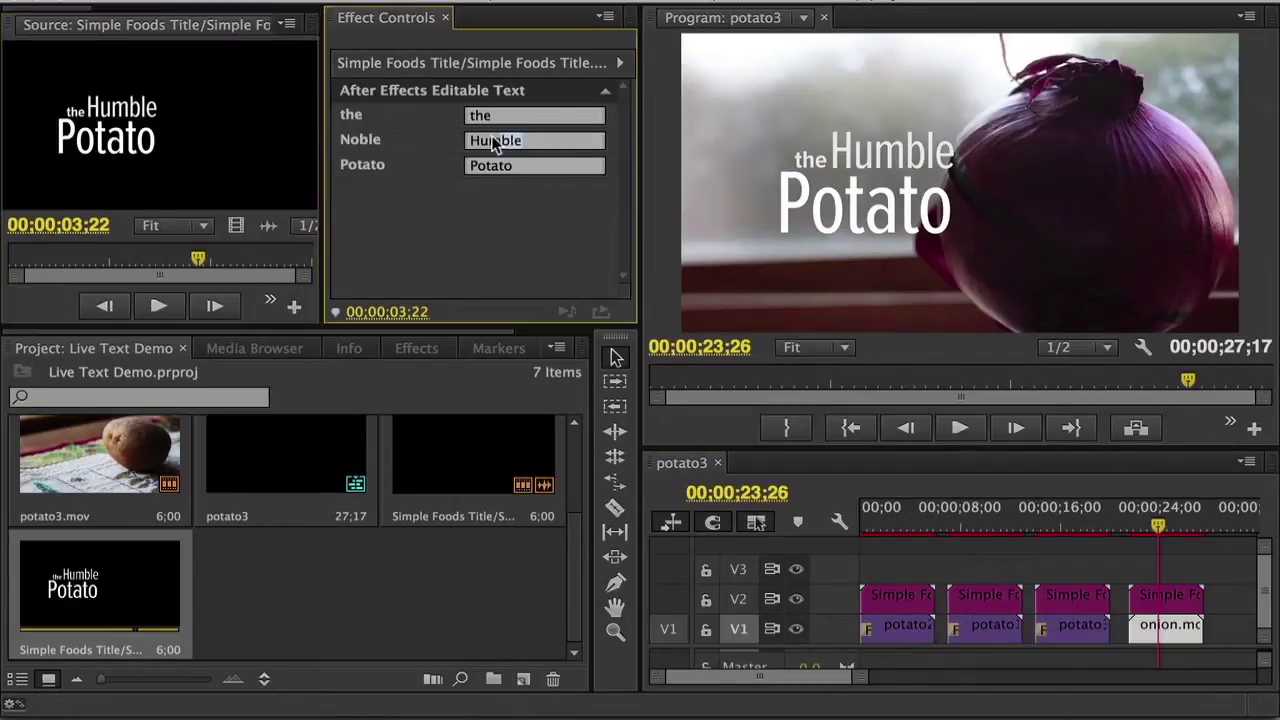
{"action": "double_click", "coordinate": [495, 141]}
{"action": "type", "text": "Noble"}
{"action": "key", "text": "Tab"}
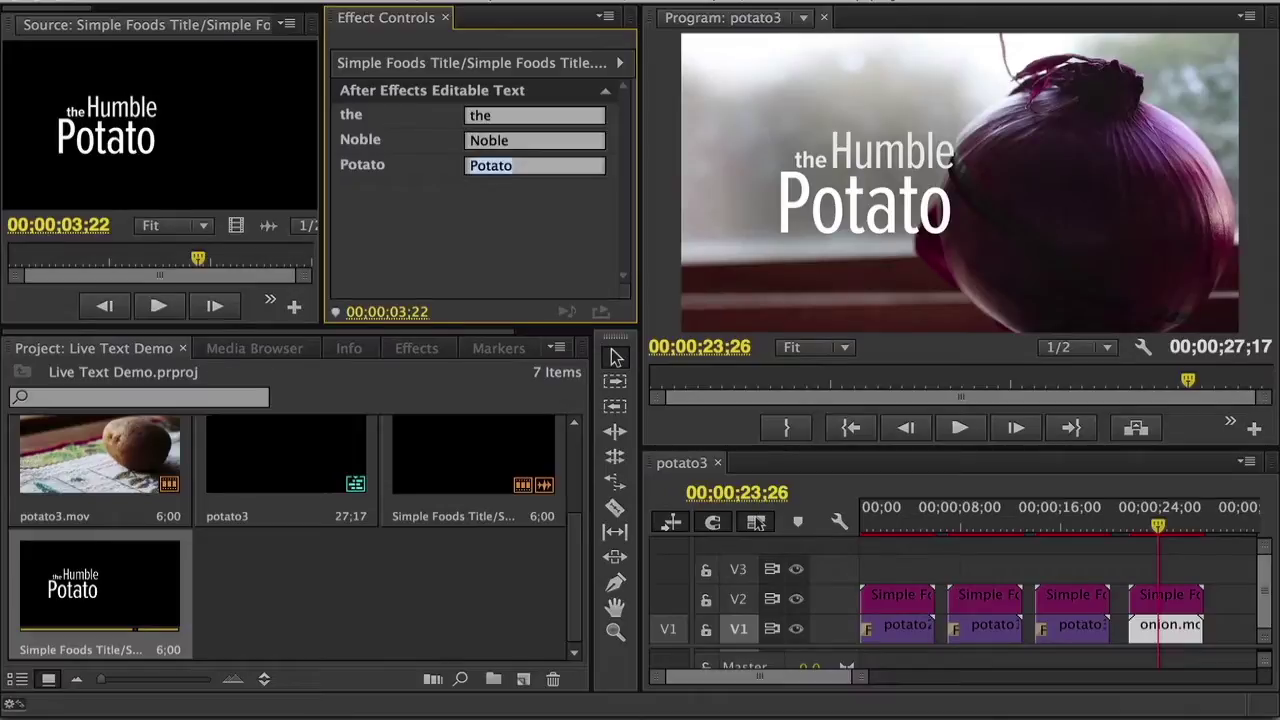
{"action": "type", "text": "Onion"}
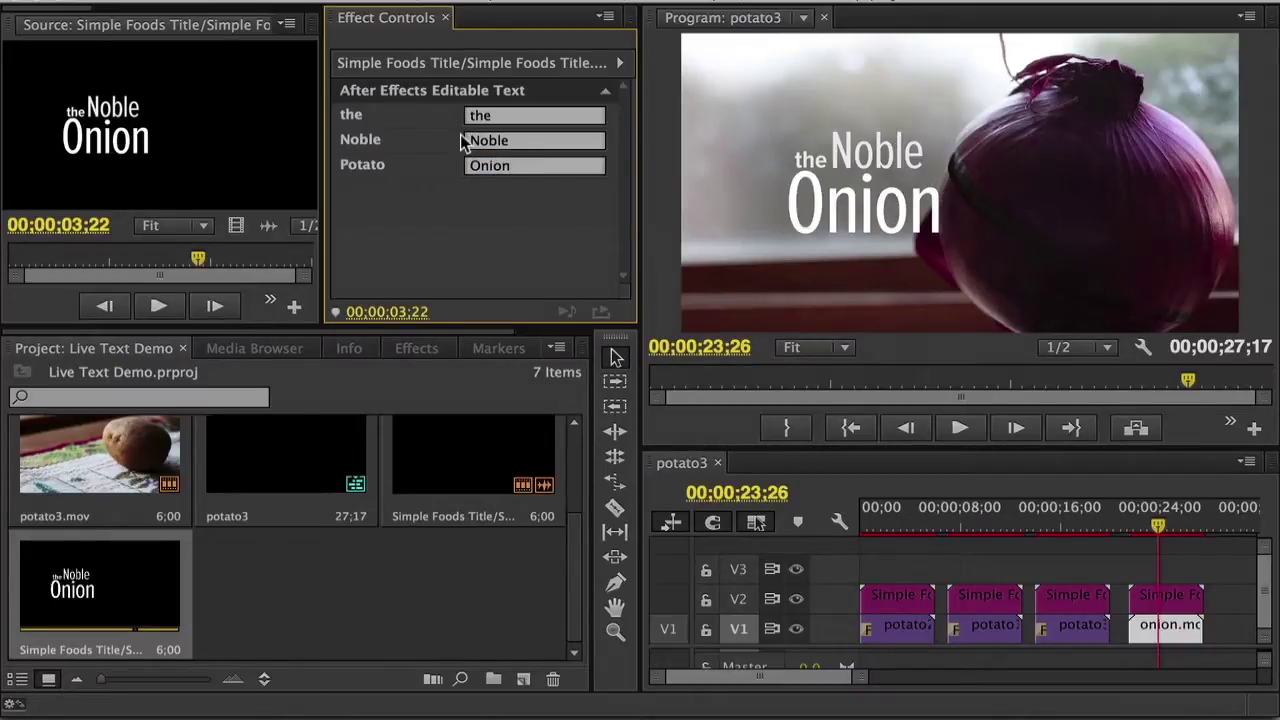
Review the onion clip's title and the titles over the three potato clips in the sequence.
{"action": "left_click_drag", "start_coordinate": [1127, 525], "coordinate": [1153, 537]}
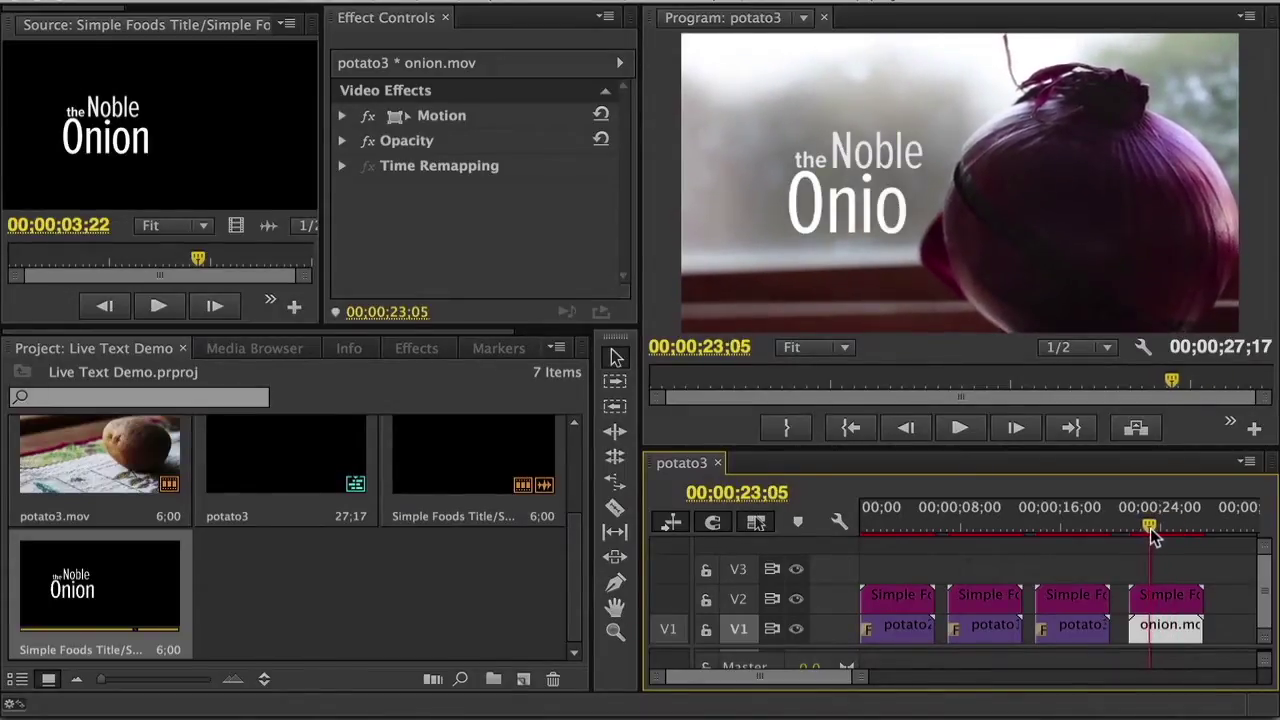
{"action": "left_click", "coordinate": [1063, 527]}
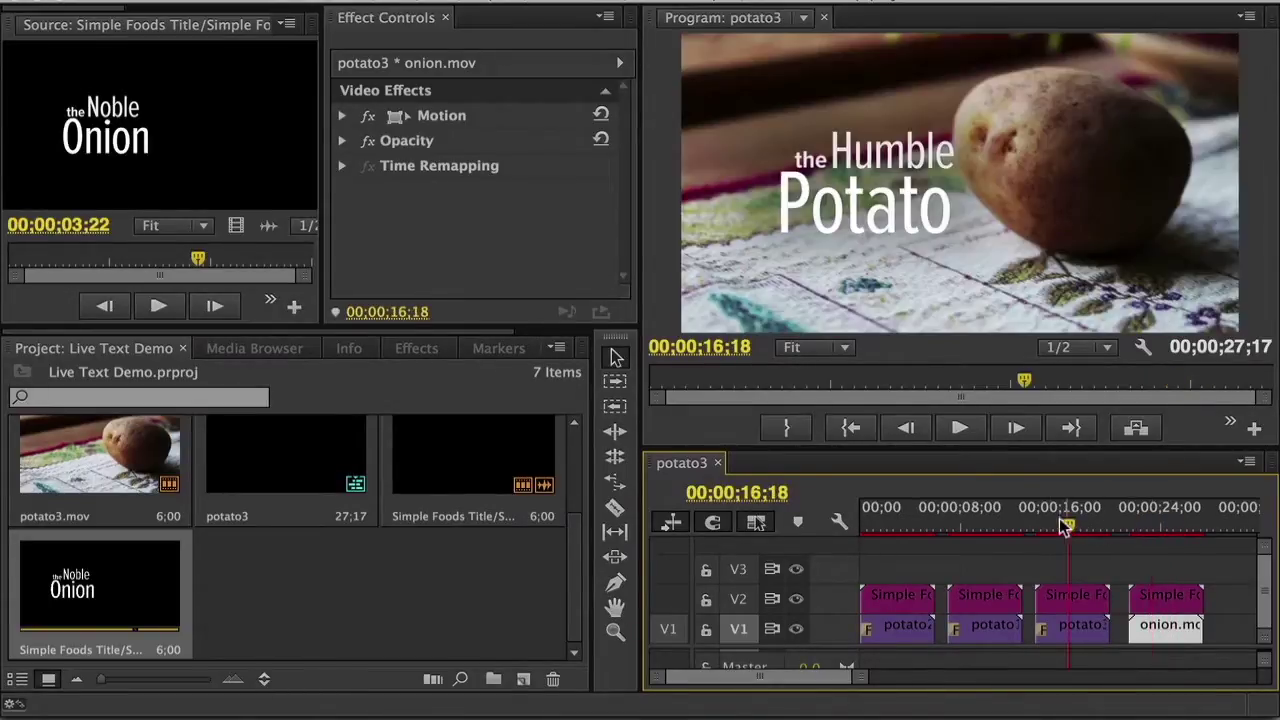
{"action": "left_click", "coordinate": [985, 525]}
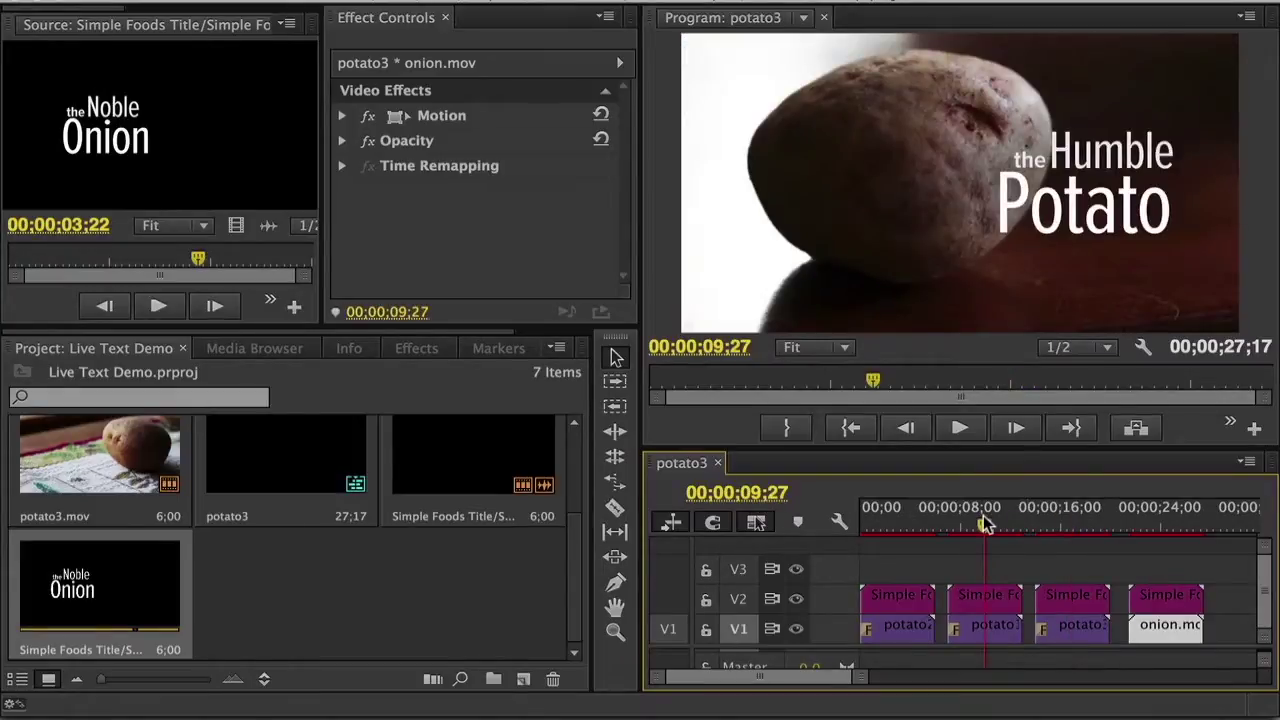
{"action": "left_click", "coordinate": [905, 527]}
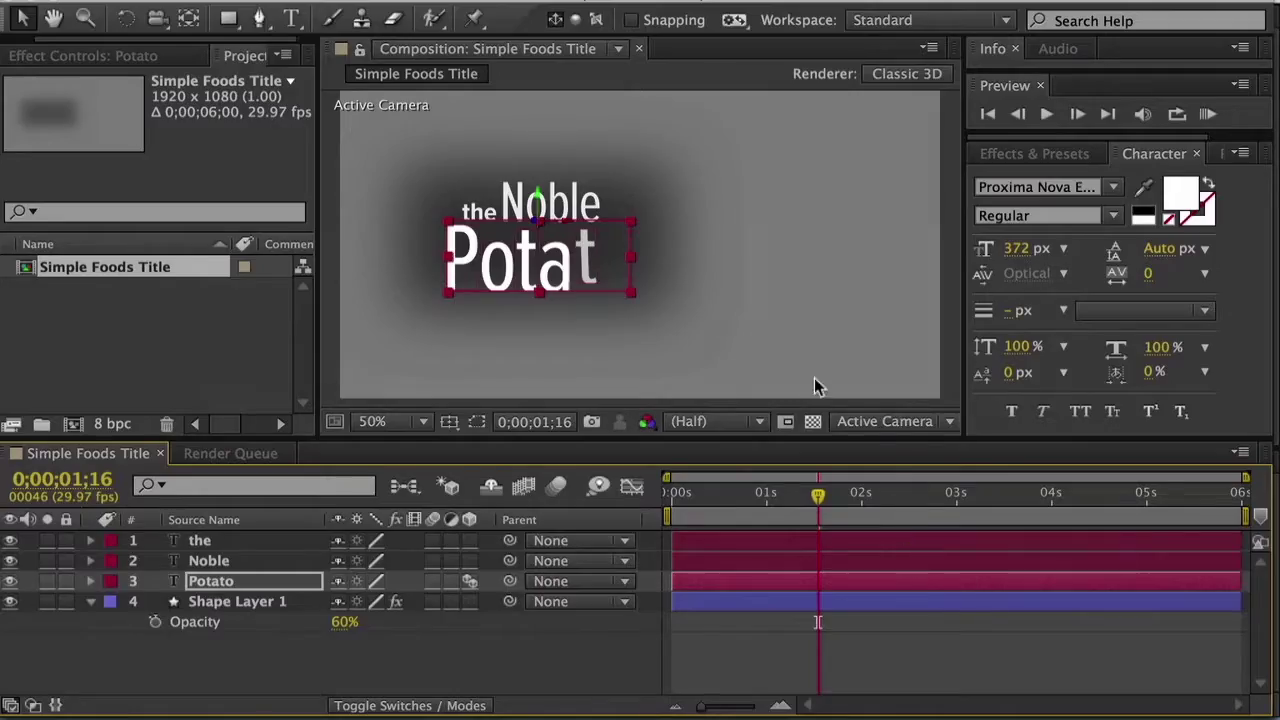
In After Effects, set the Potato layer's font to Kepler Std with the Light Condensed Display style.
{"action": "left_click_drag", "start_coordinate": [757, 491], "coordinate": [919, 523]}
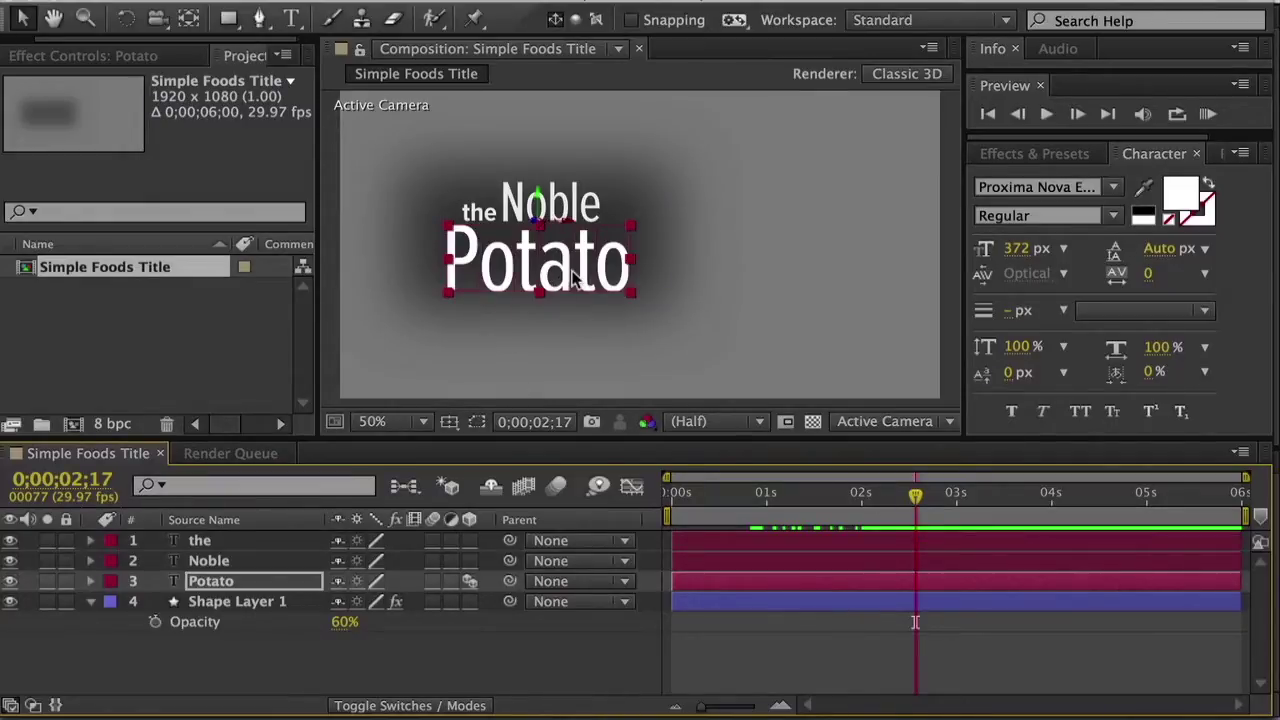
{"action": "left_click", "coordinate": [1070, 188]}
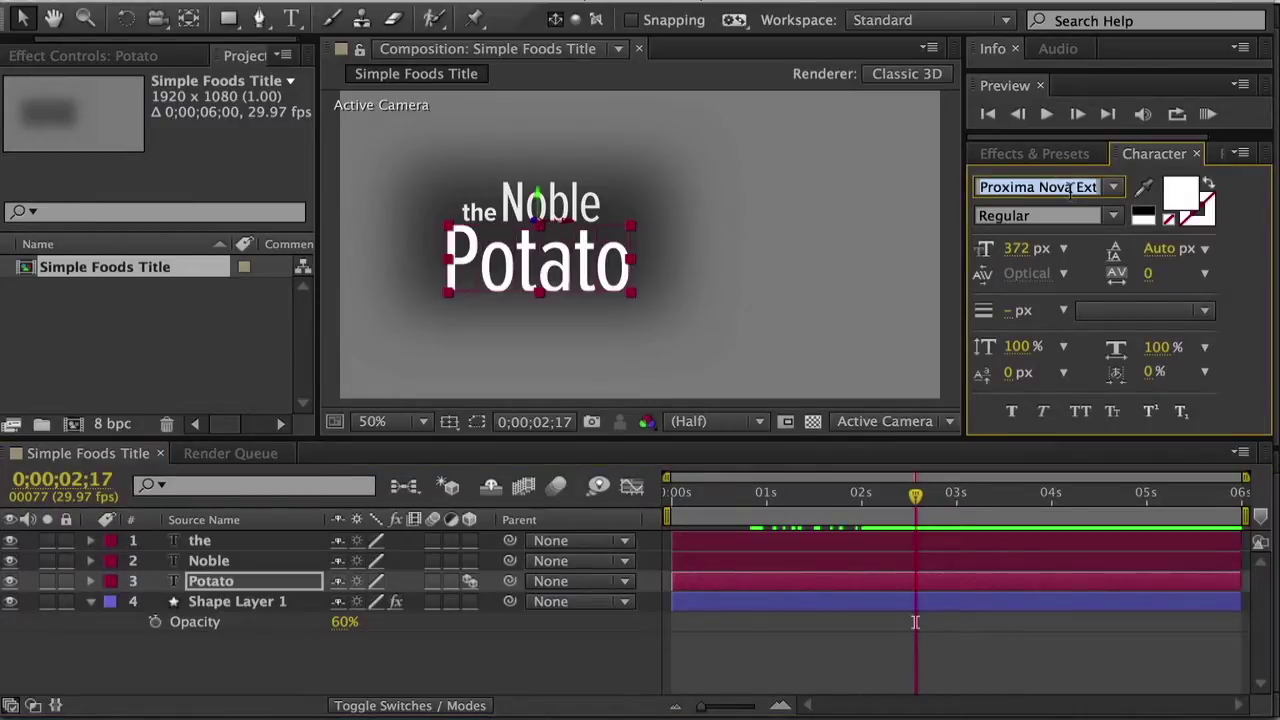
{"action": "type", "text": "Kepler Std"}
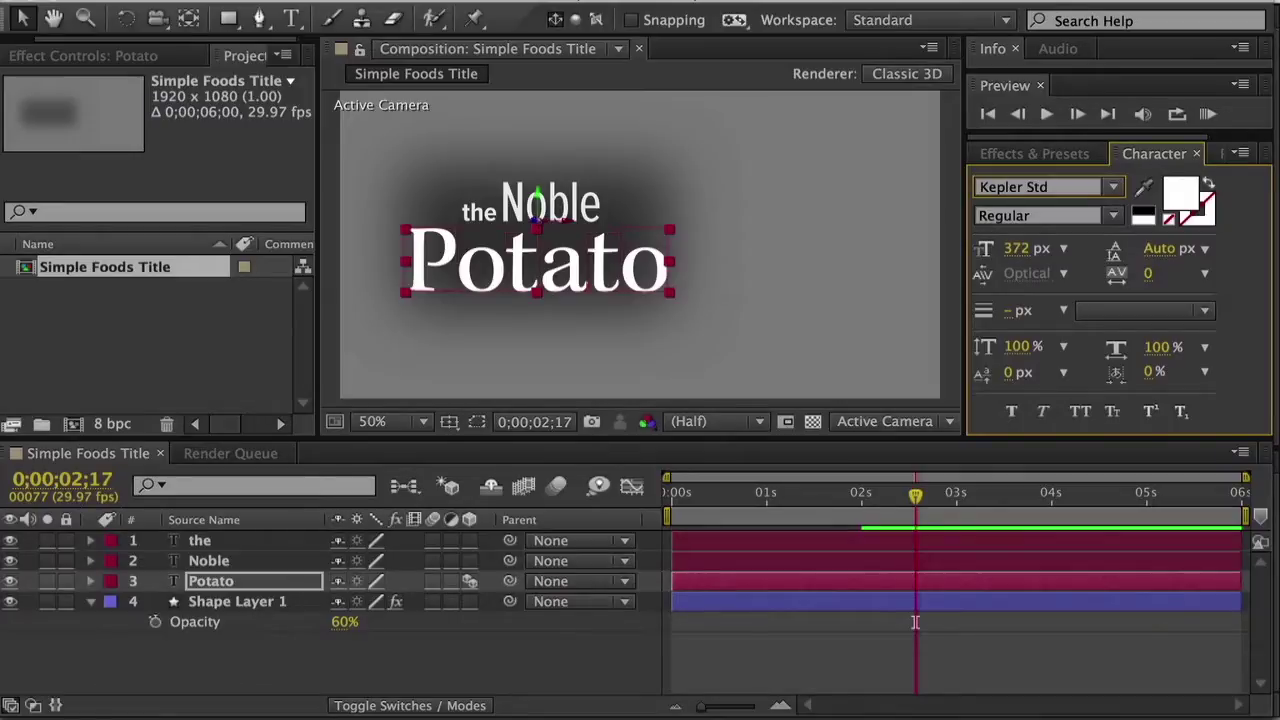
{"action": "left_click", "coordinate": [1113, 216]}
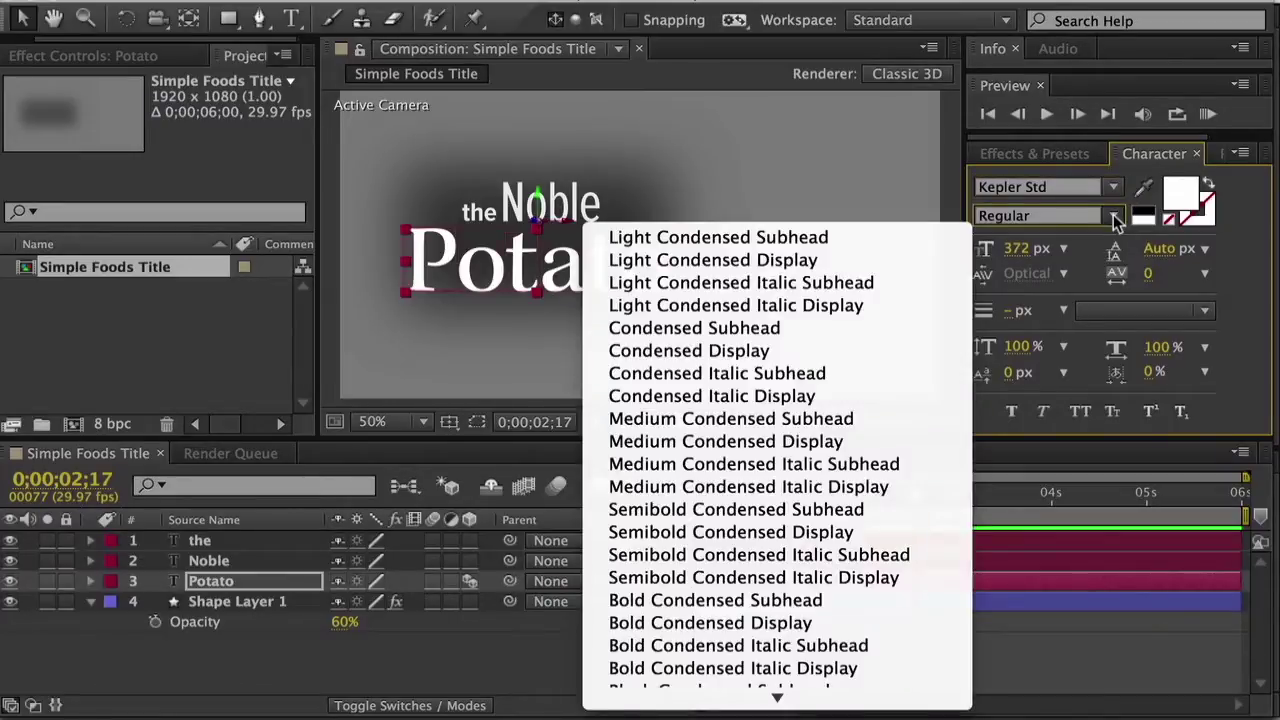
{"action": "left_click", "coordinate": [858, 262]}
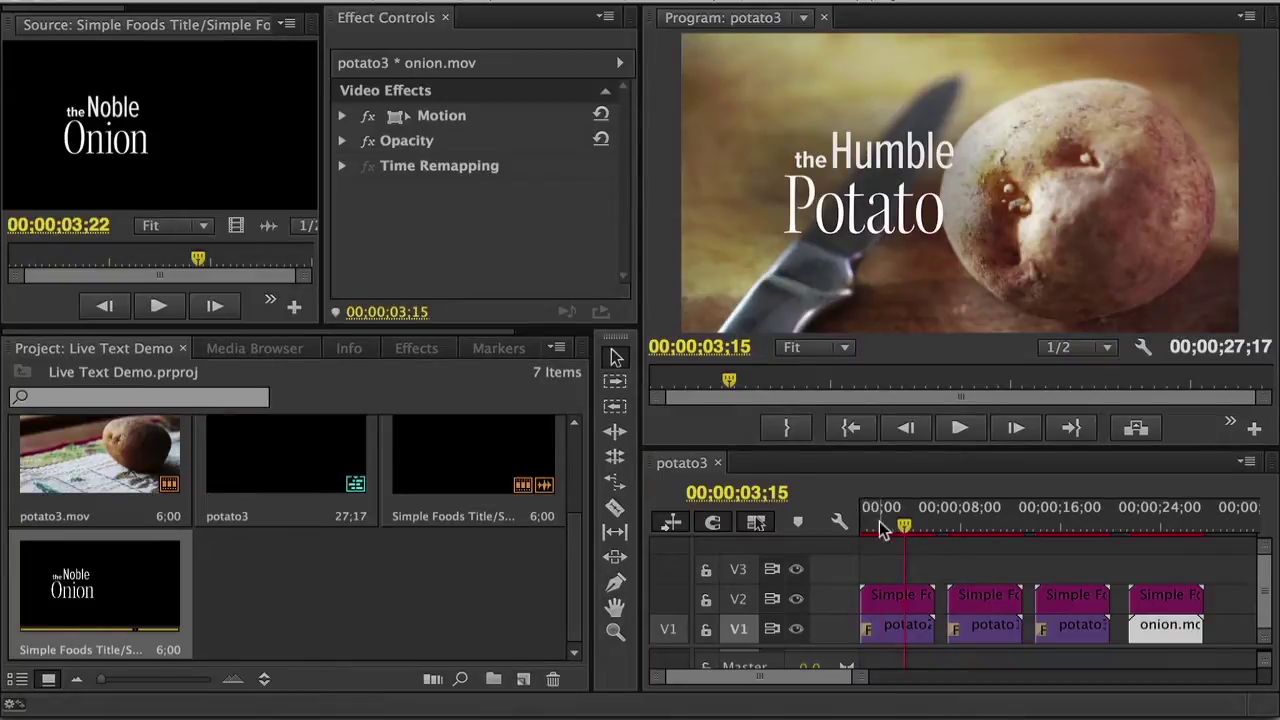
Switch to Premiere Pro and check the new title font over the onion clip and the third potato clip.
{"action": "left_click_drag", "start_coordinate": [900, 525], "coordinate": [1174, 547]}
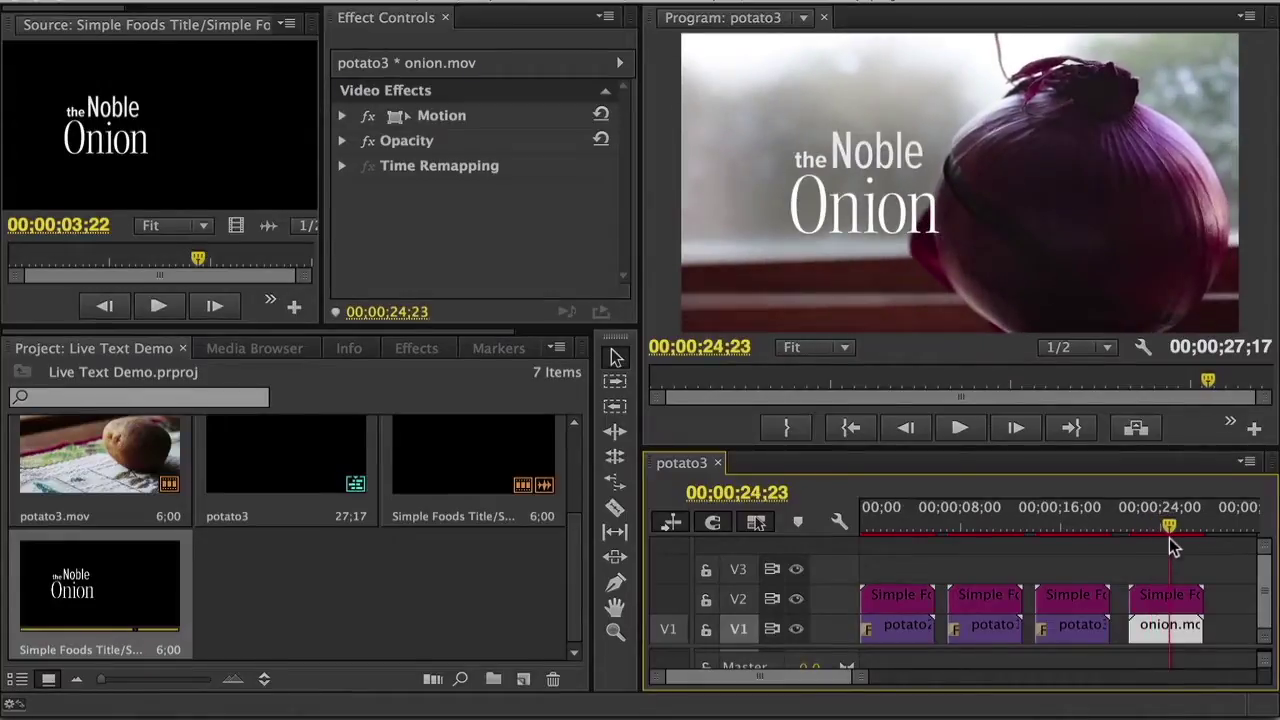
{"action": "left_click", "coordinate": [1076, 526]}
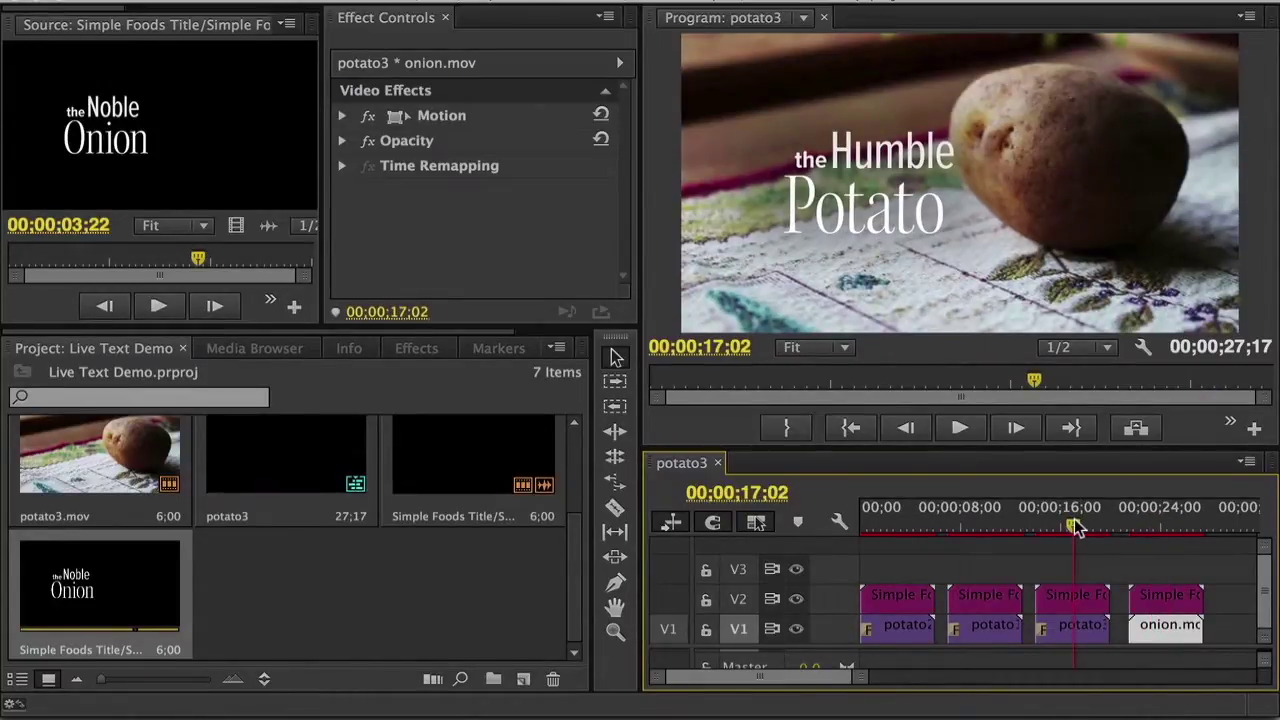